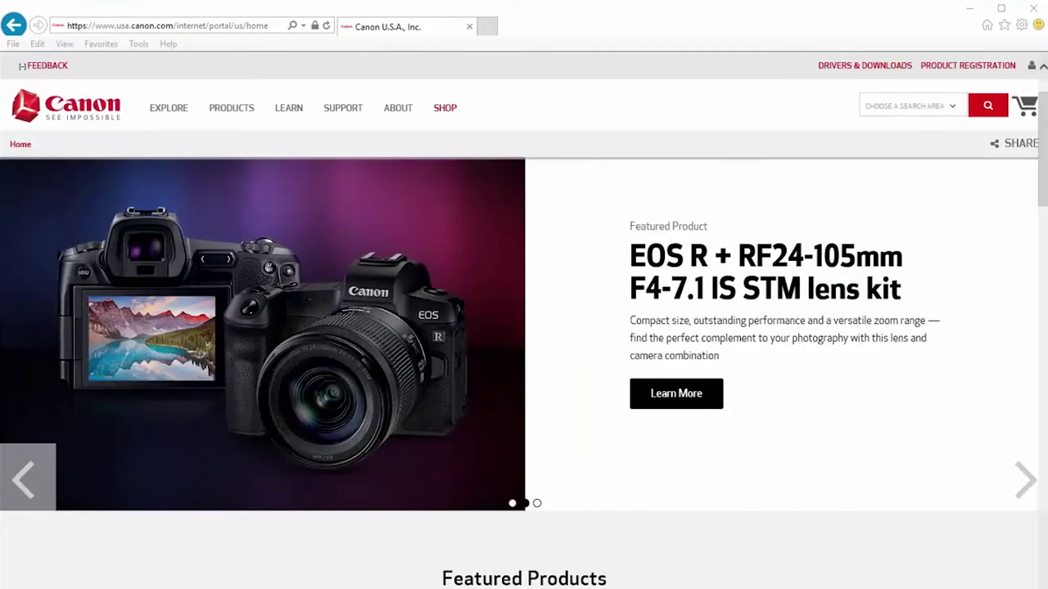
Step: Load usa.canon.com/support and search EOS 90D to open its support page
left_click(239, 33)
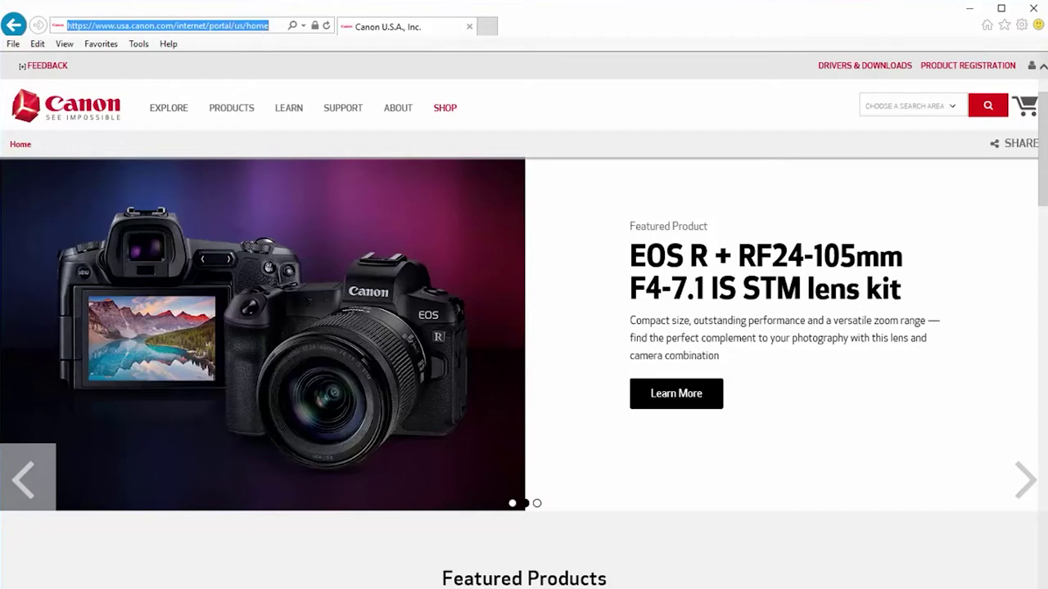
type("usa.canon")
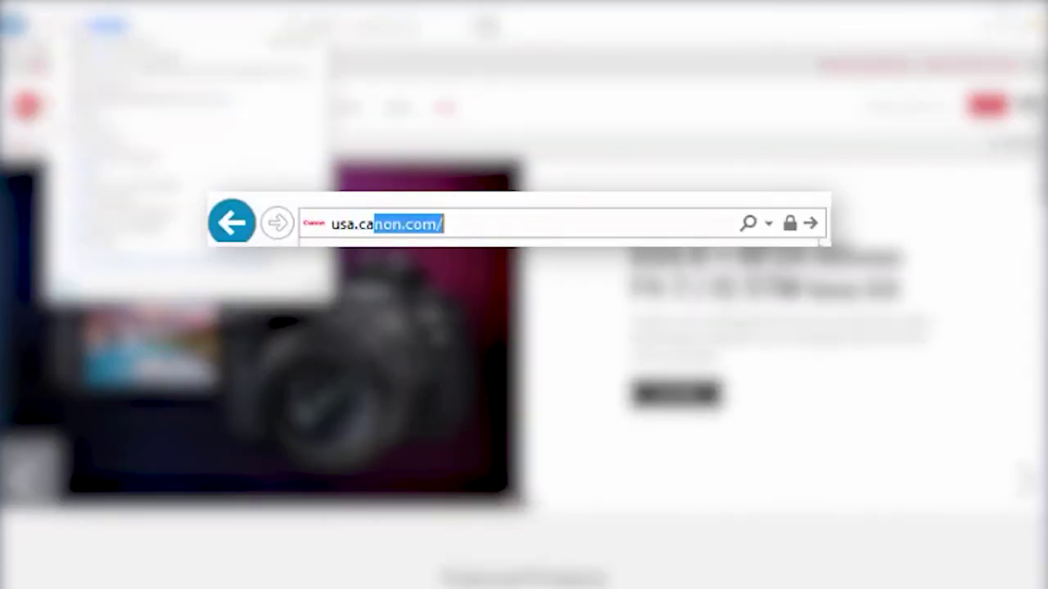
type(".com")
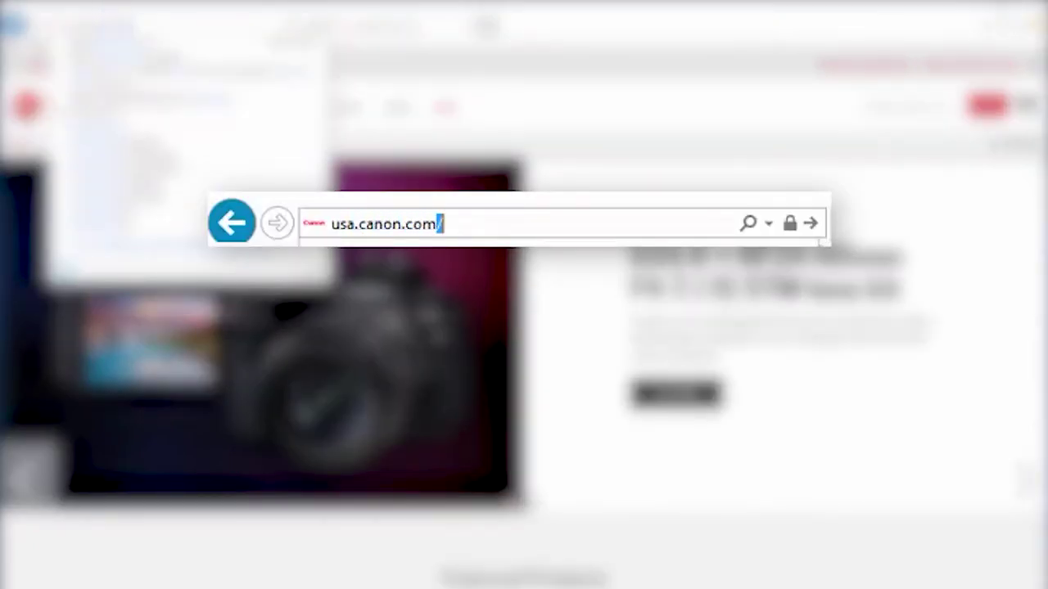
type("/suppo")
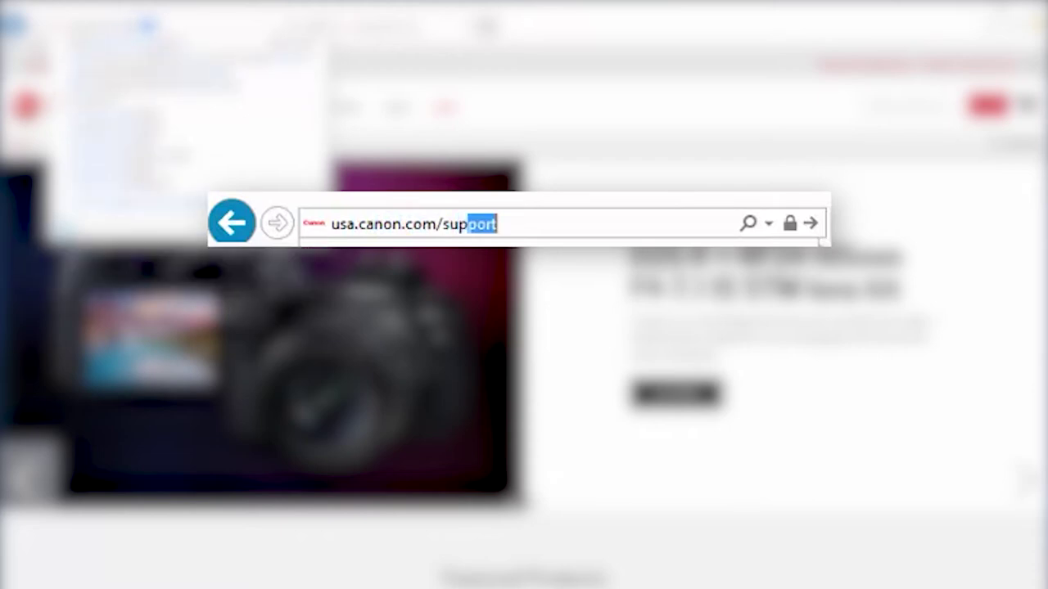
type("rt")
key("Return")
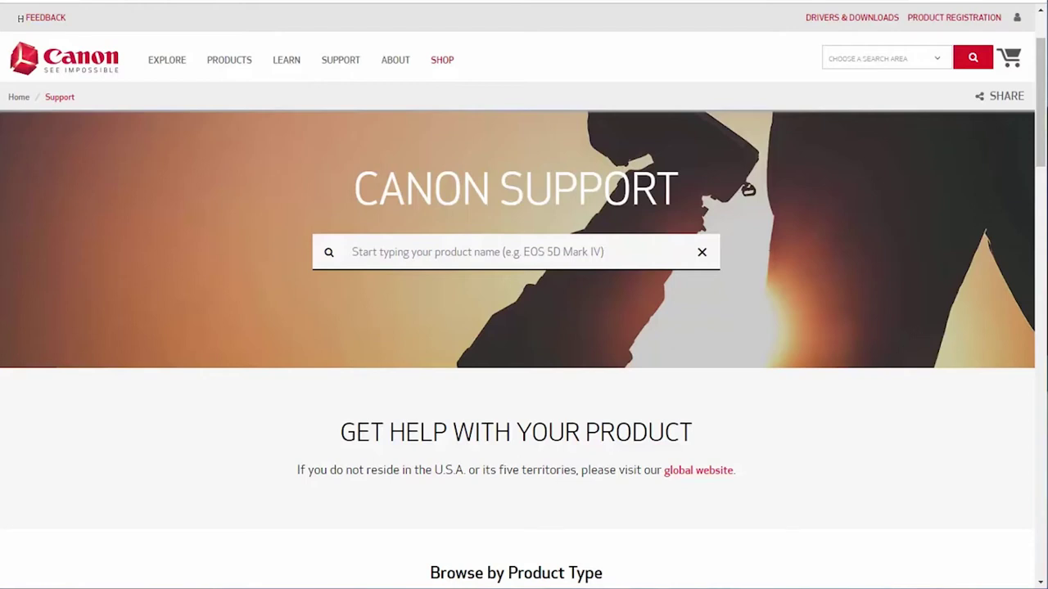
left_click(492, 251)
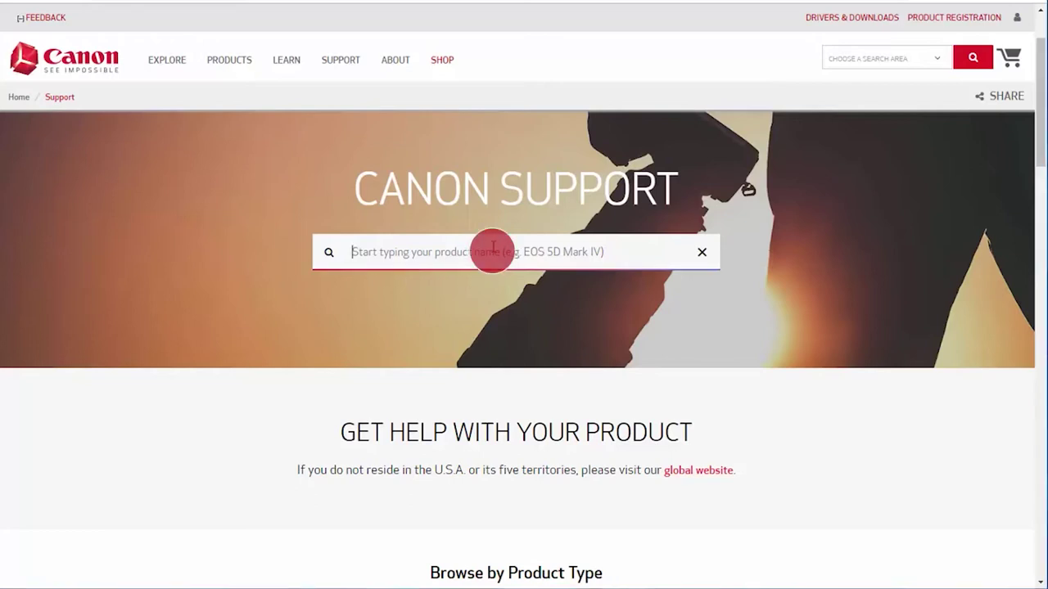
type("EOS")
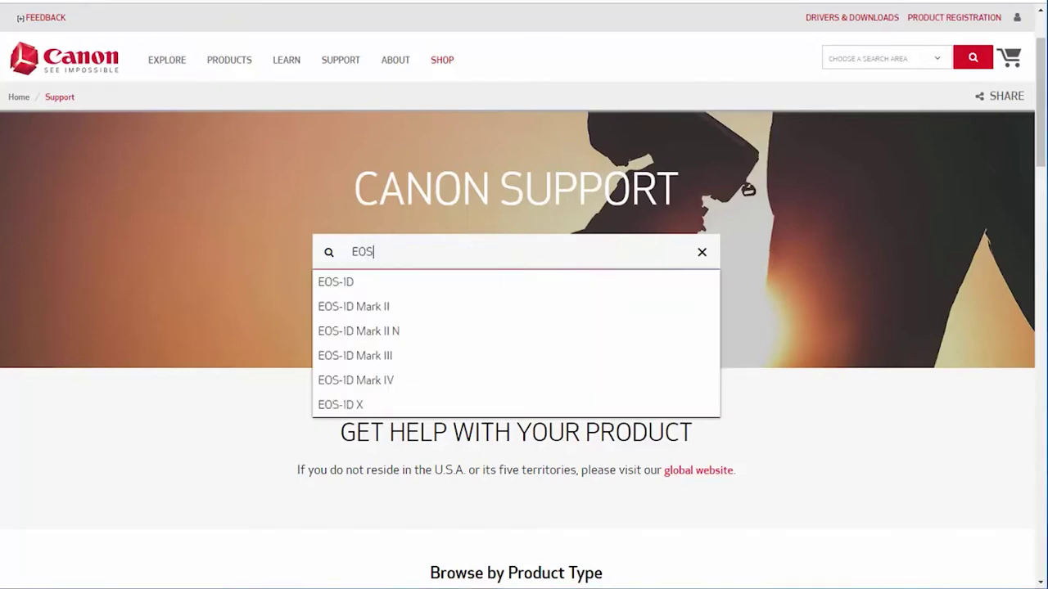
type(" 90D")
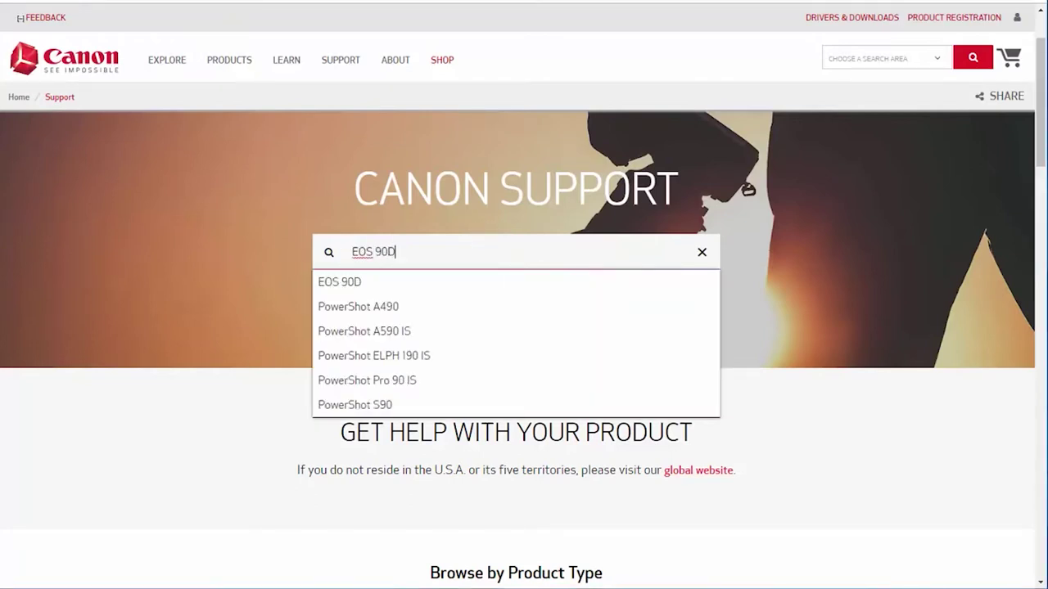
left_click(351, 283)
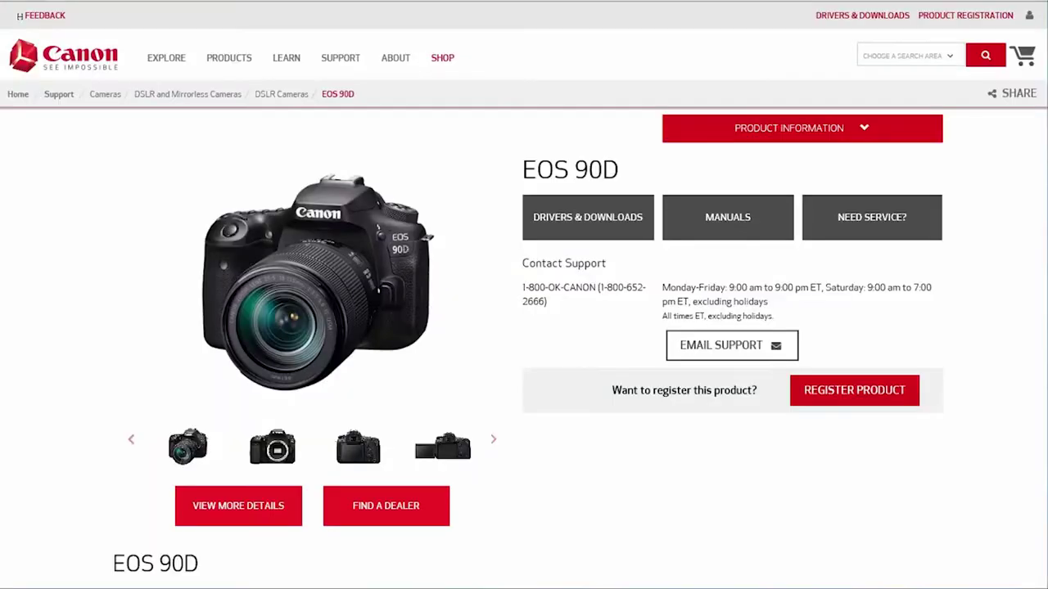
Step: Download and open the EOS Utility 3.12.10 for Windows zip from Drivers & Downloads
left_click(591, 218)
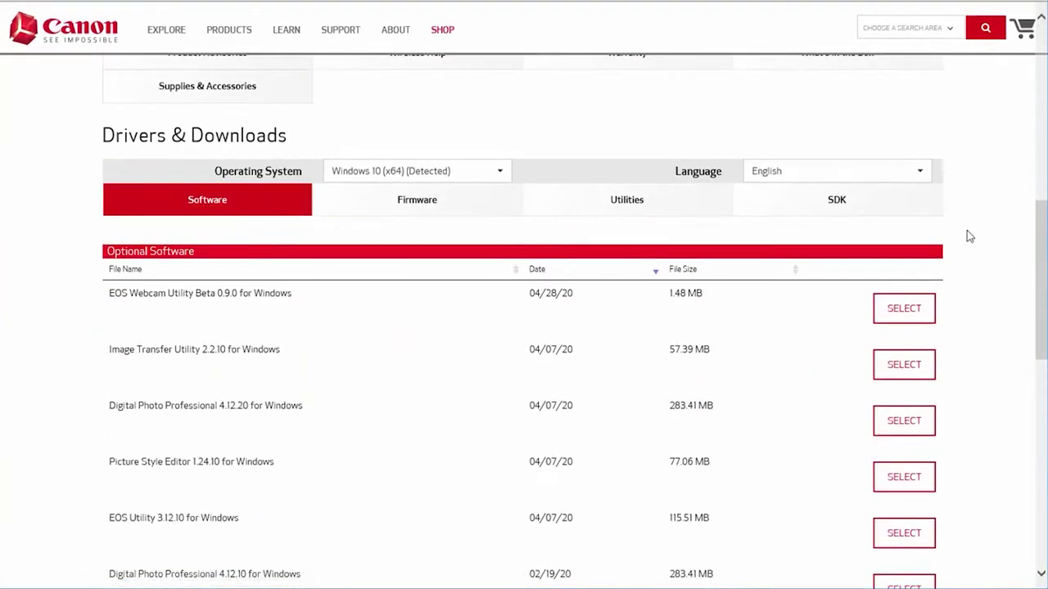
left_click_drag(1040, 325, 1040, 390)
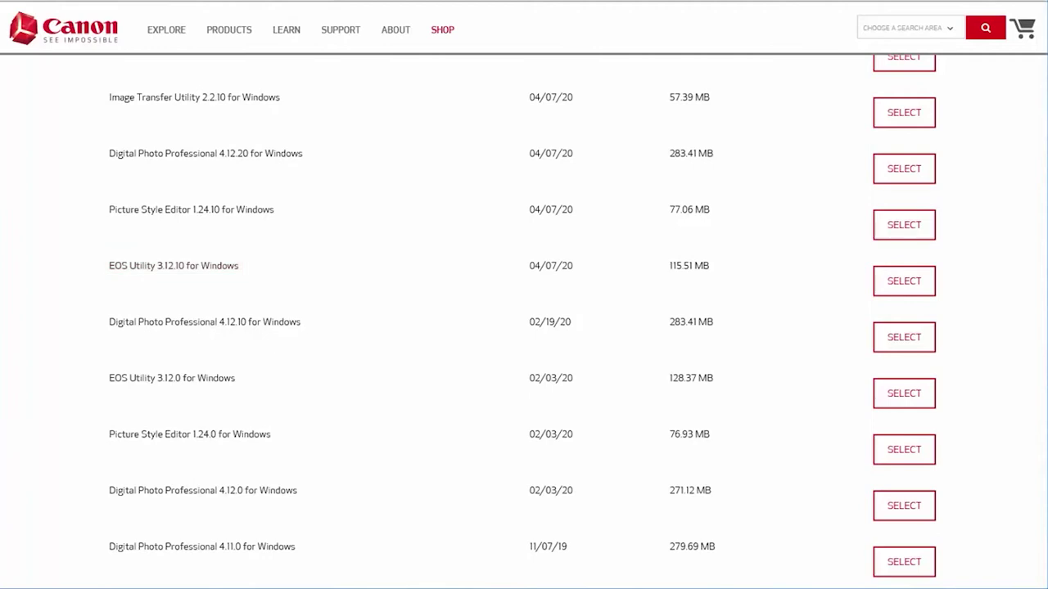
left_click(906, 281)
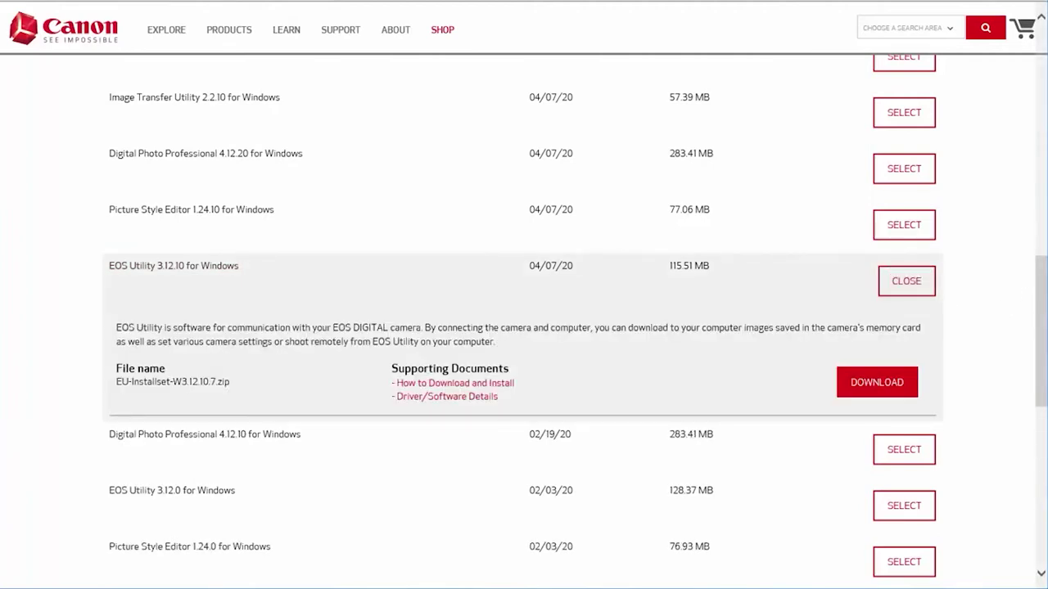
left_click(874, 385)
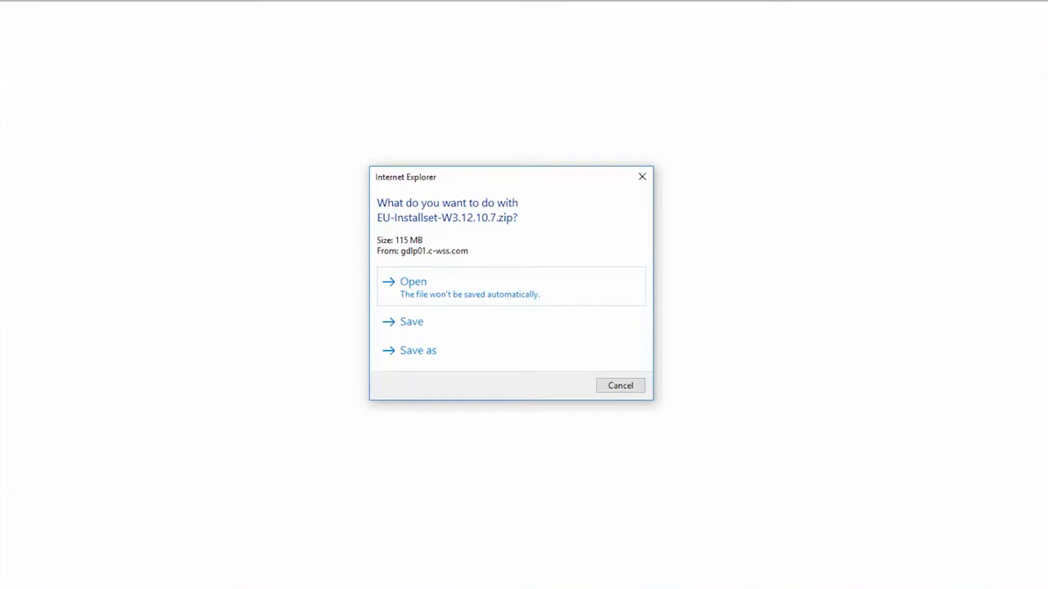
left_click(409, 322)
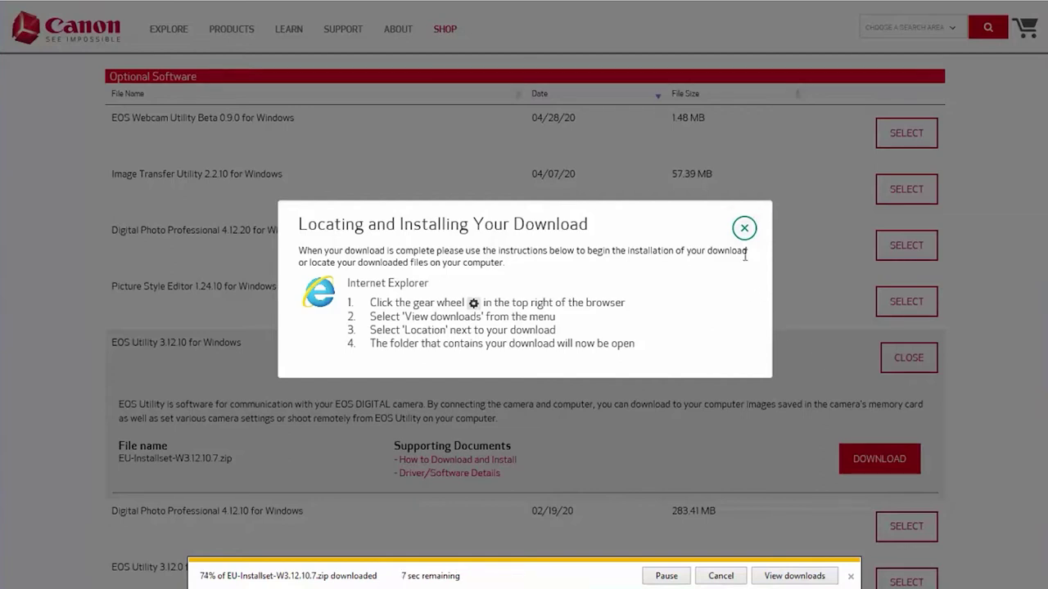
left_click(744, 228)
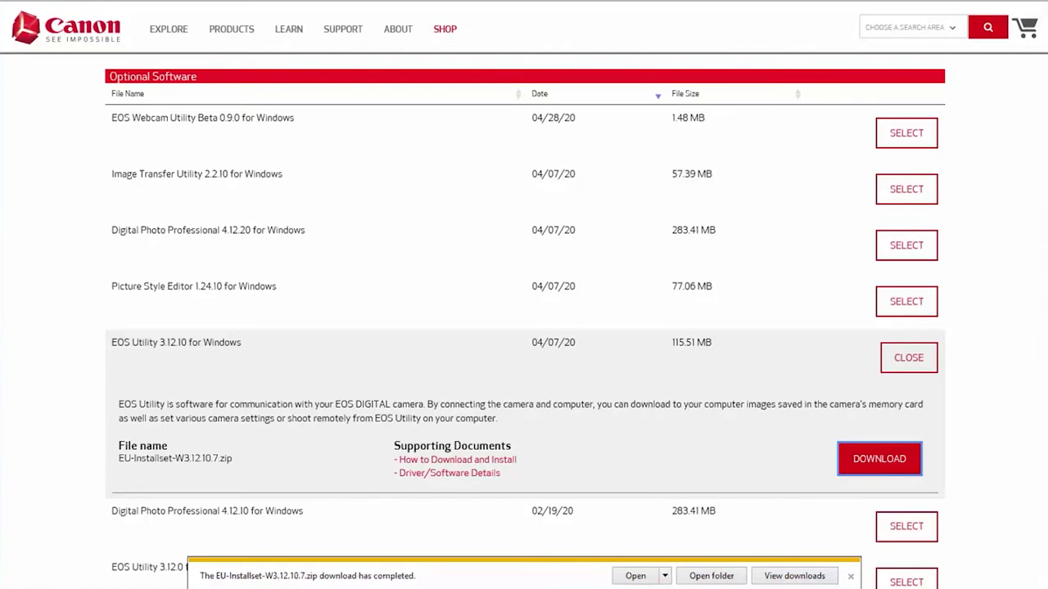
left_click(643, 575)
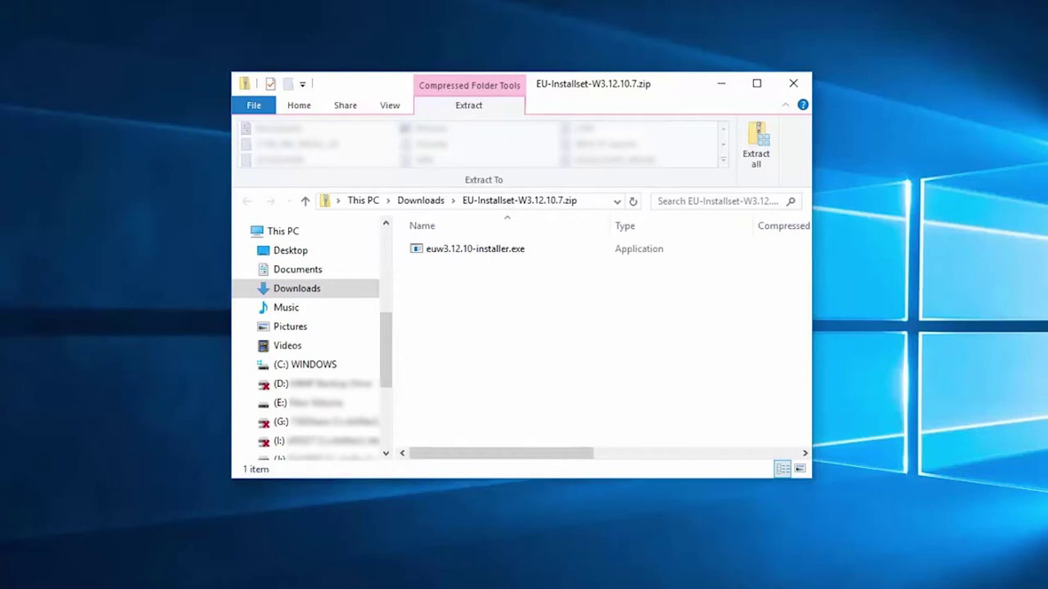
Step: Launch euw3.12.10-installer.exe from the zip and allow it past the security warning
left_click(504, 256)
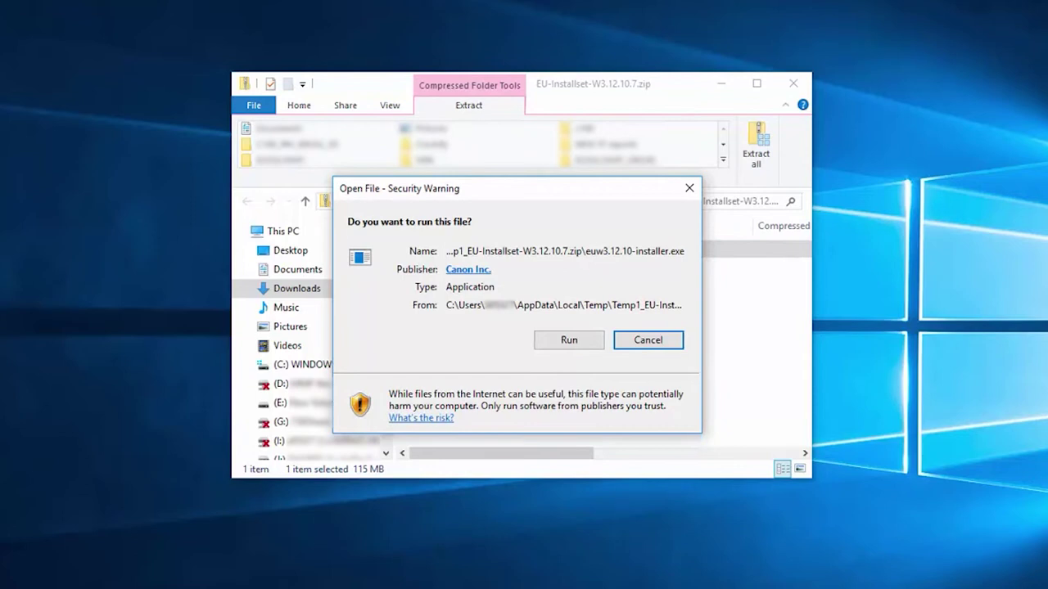
left_click(569, 341)
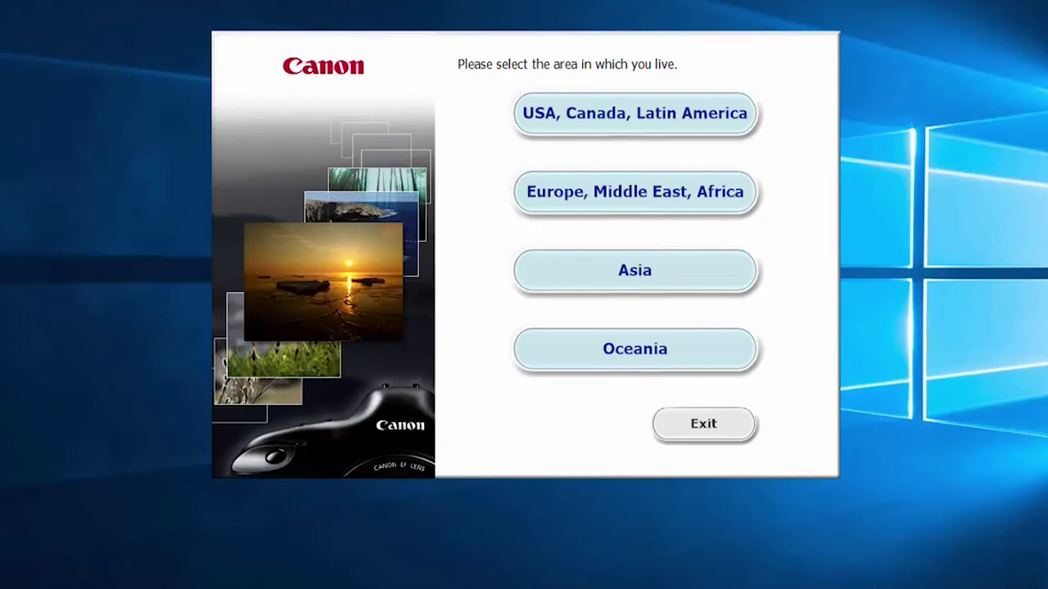
Step: Choose the USA, Canada, Latin America region, United States, and English as the installer language
left_click(625, 112)
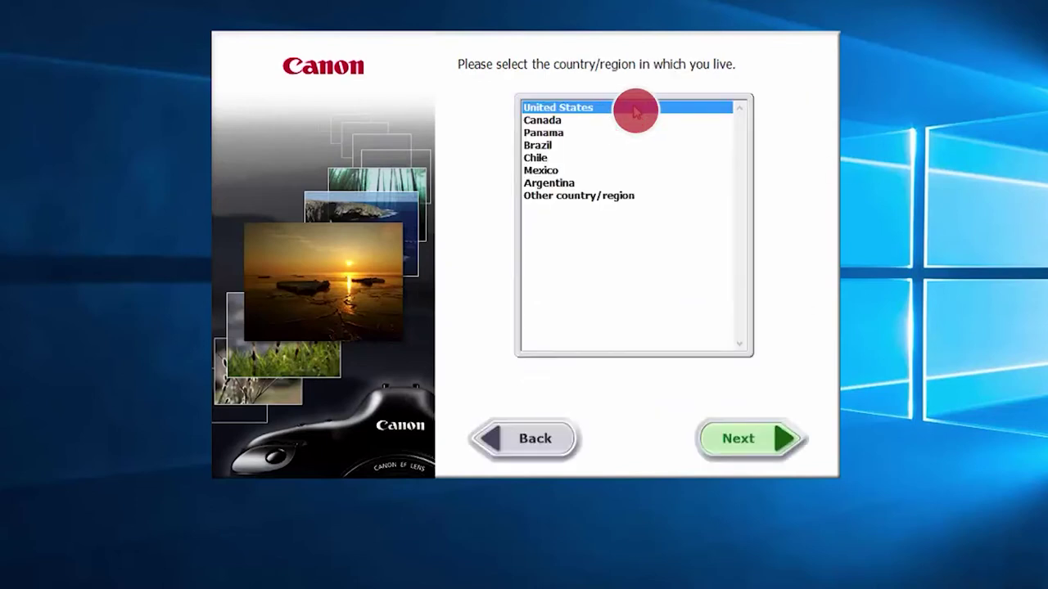
left_click(740, 439)
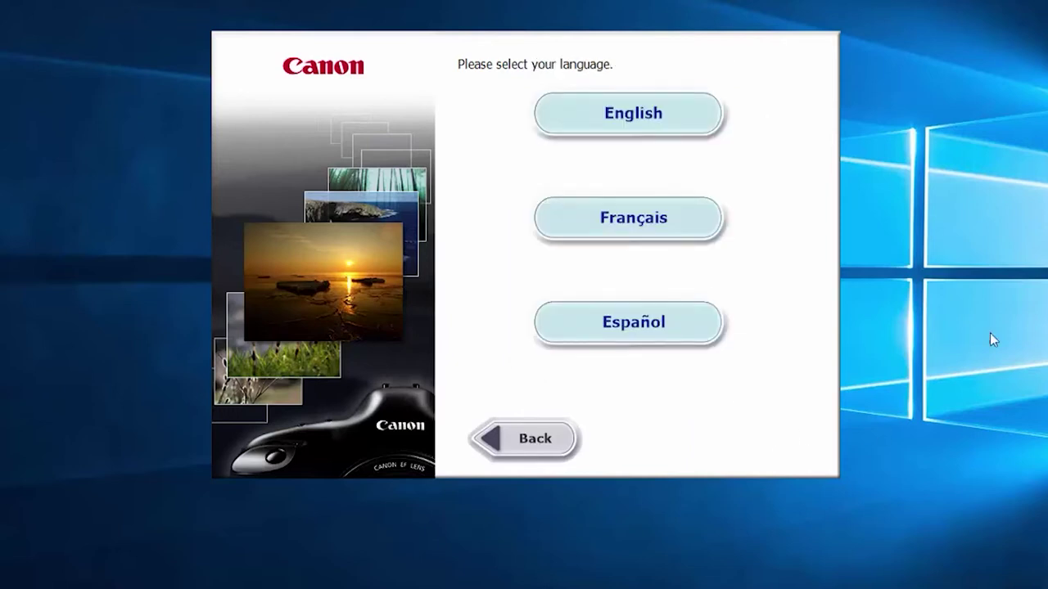
left_click(636, 115)
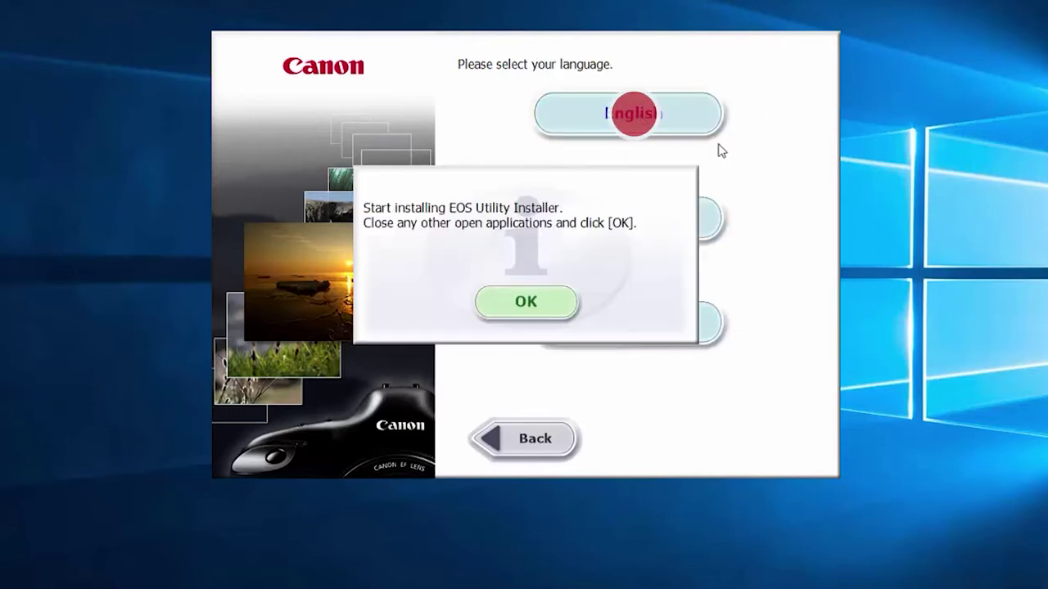
left_click(526, 301)
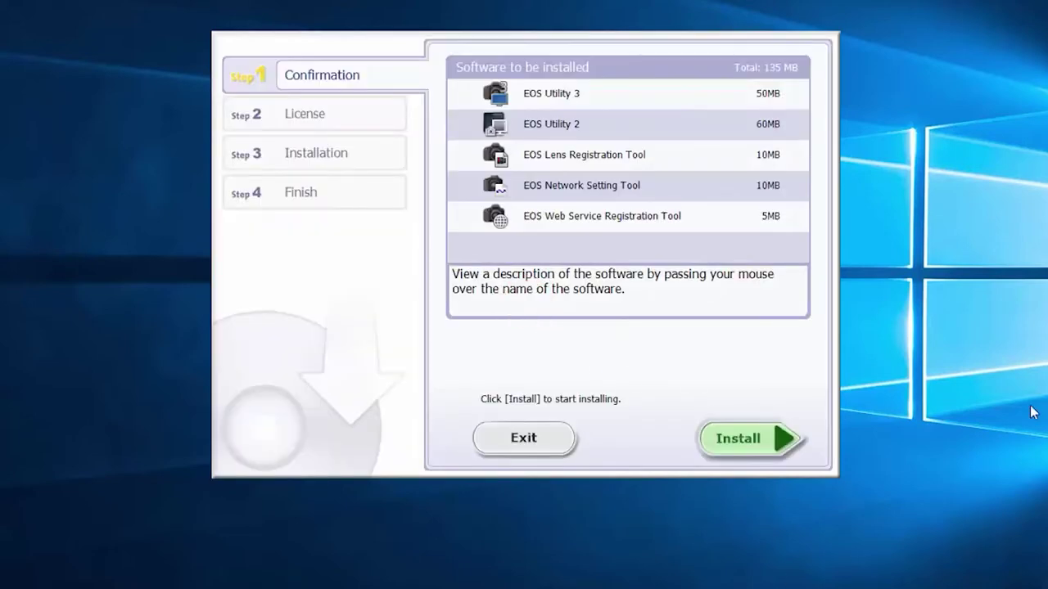
Step: Install the listed EOS programs, accepting the license agreement, then finish the installer
left_click(746, 438)
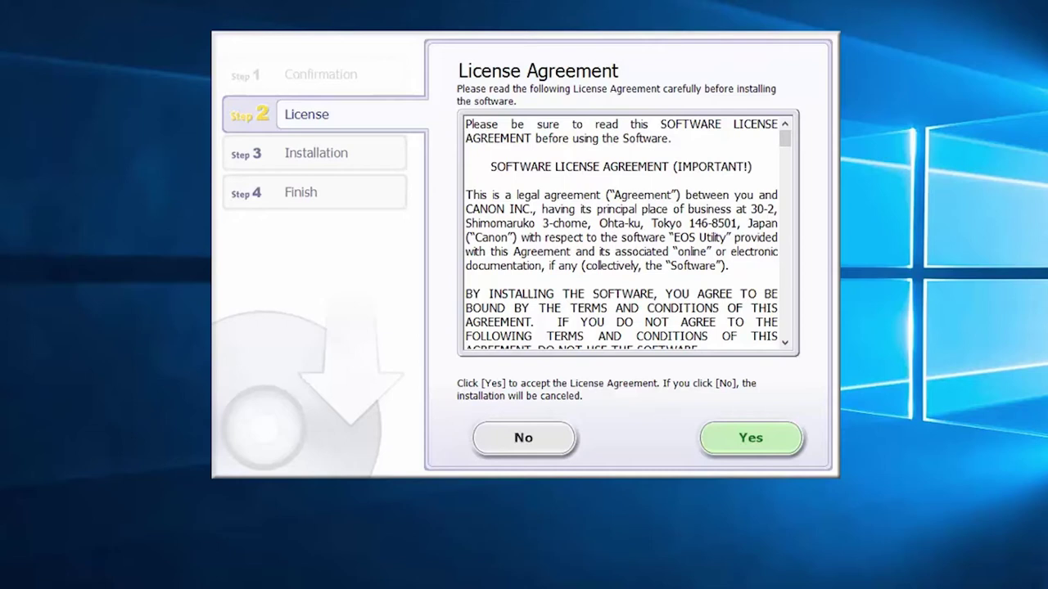
left_click(750, 438)
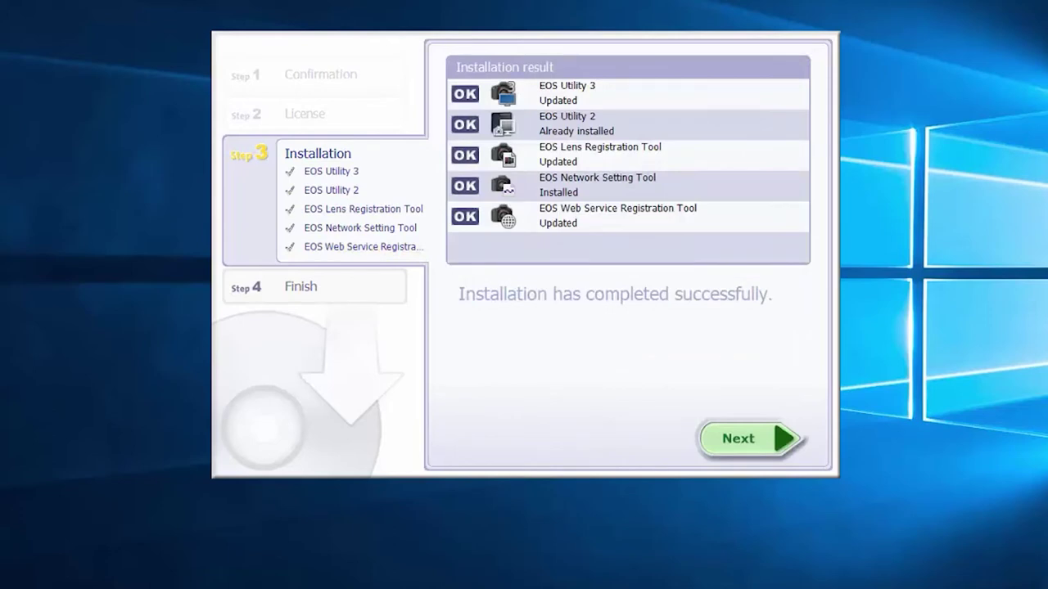
left_click(740, 437)
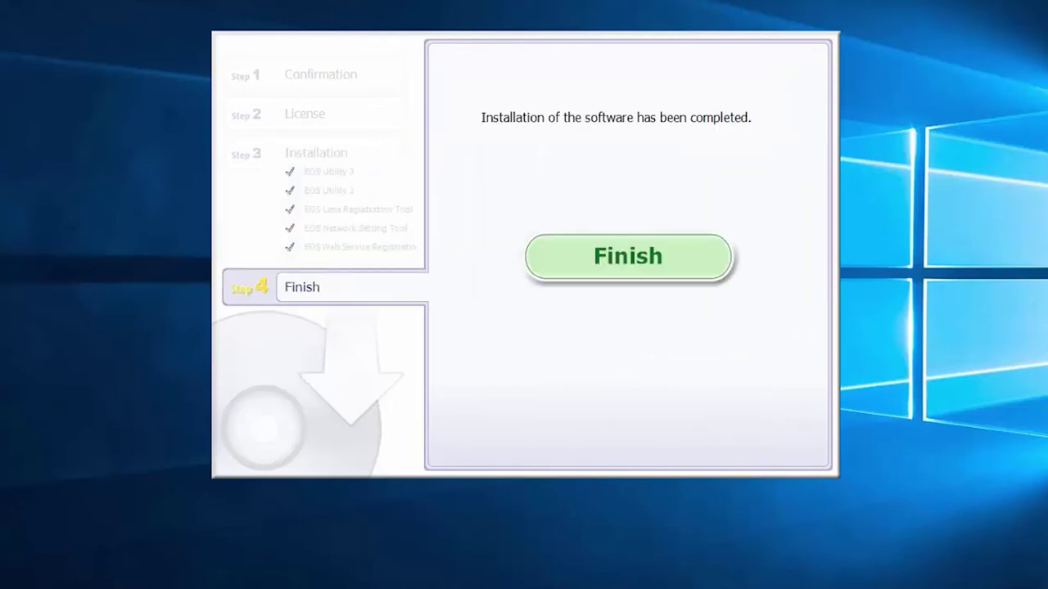
left_click(631, 255)
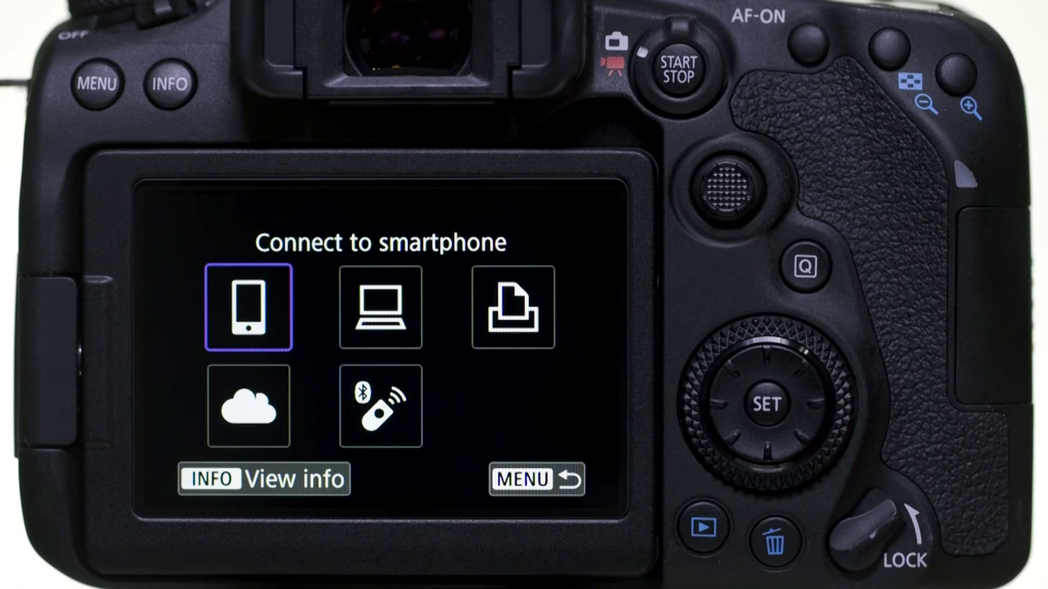
Step: Set the camera to remote control with EOS Utility and add a new device to connect
key("Right")
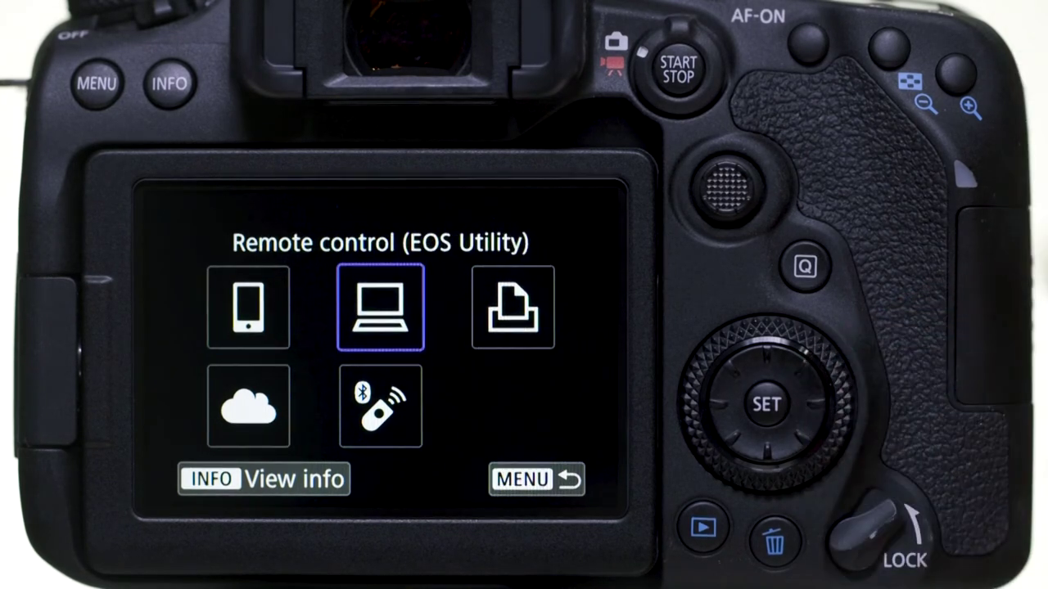
key("Return")
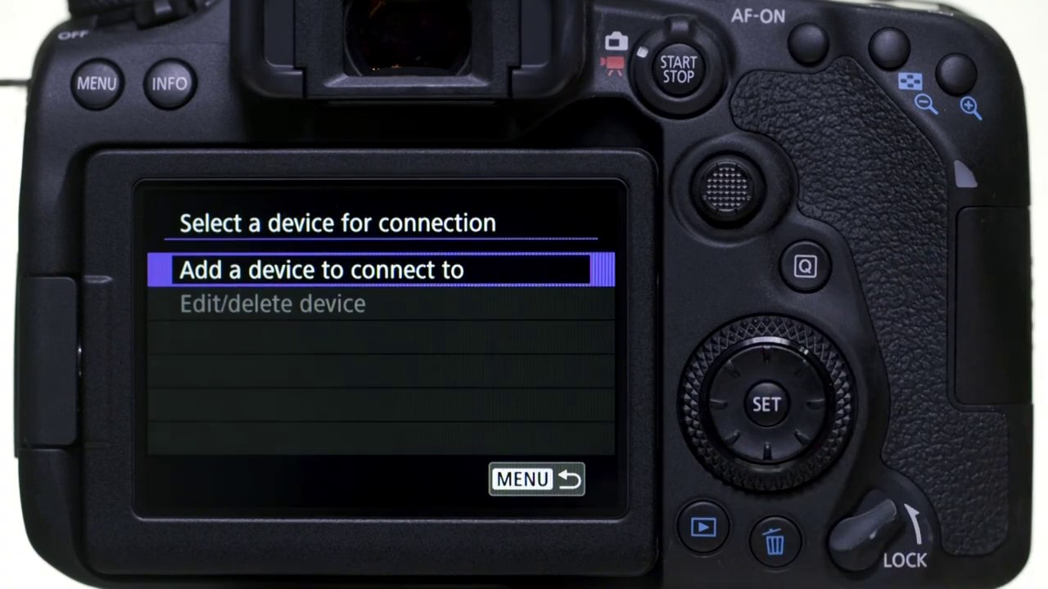
key("Return")
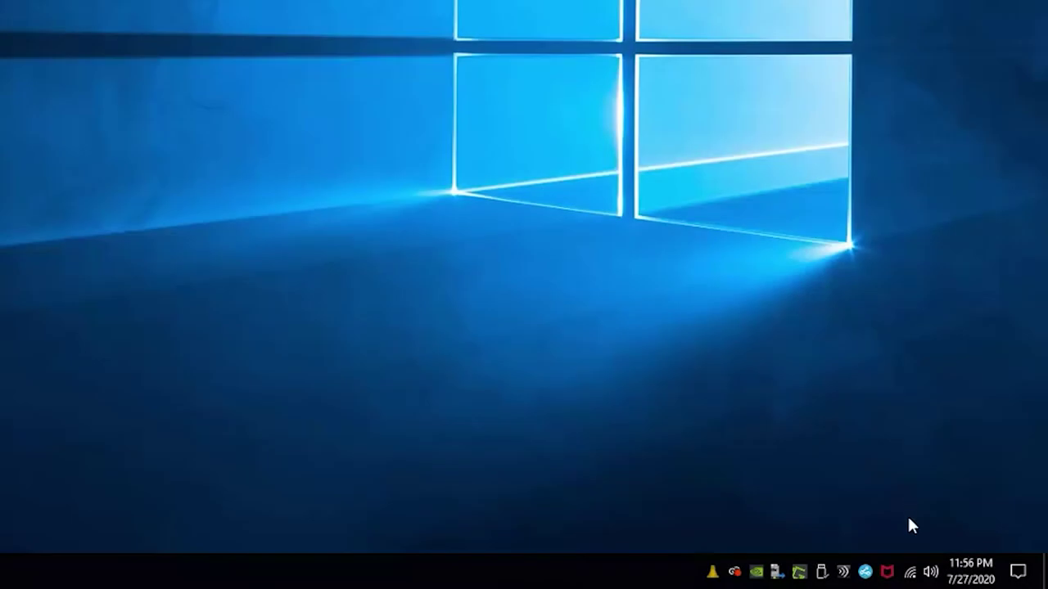
left_click(909, 565)
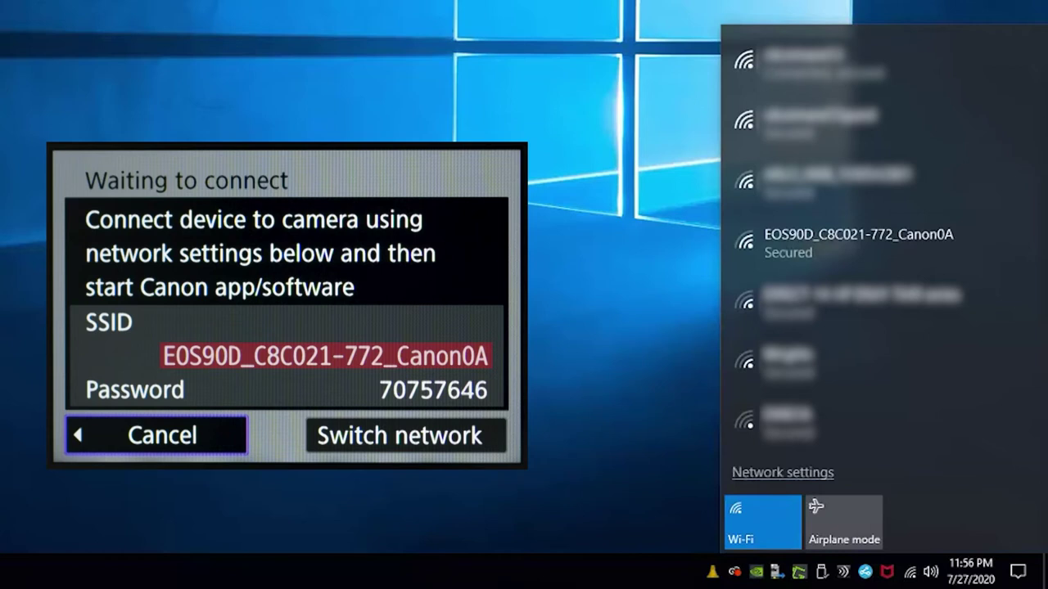
Step: Join the EOS90D Wi-Fi network with Connect automatically on, entering the camera's security key
left_click(823, 250)
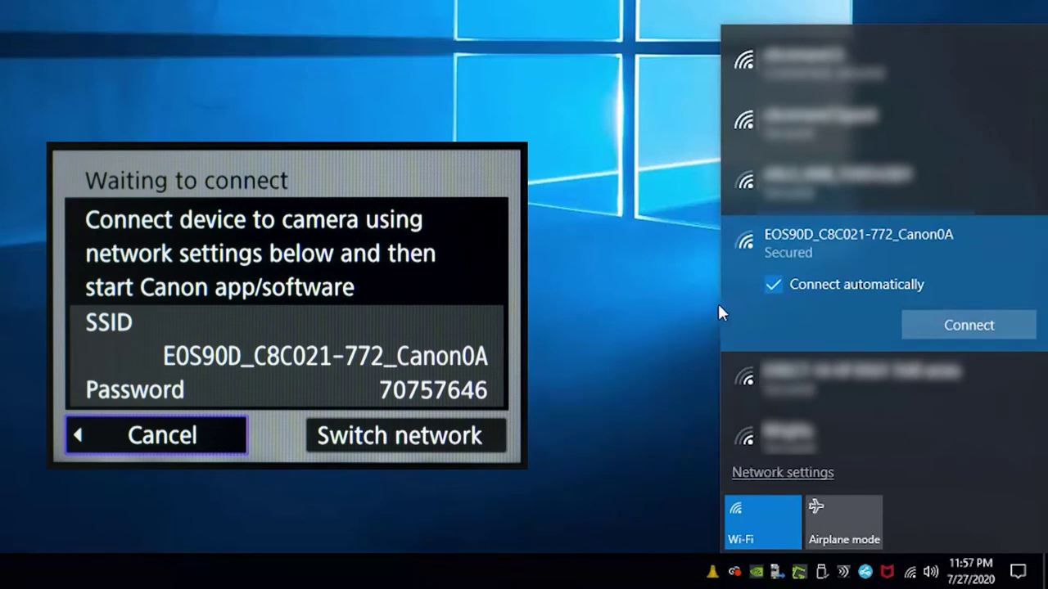
left_click(773, 285)
left_click(773, 287)
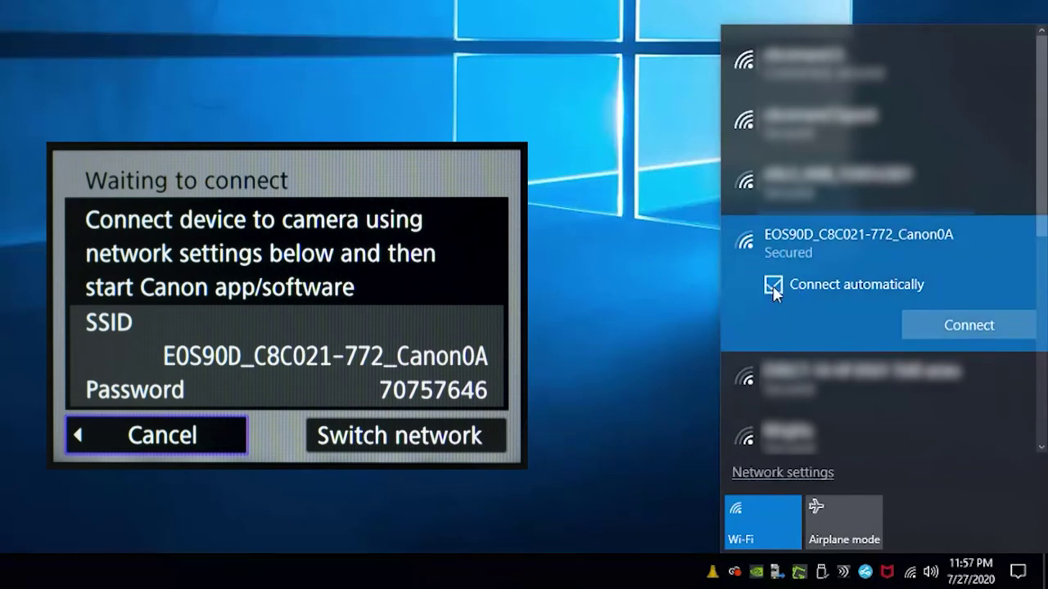
left_click(941, 325)
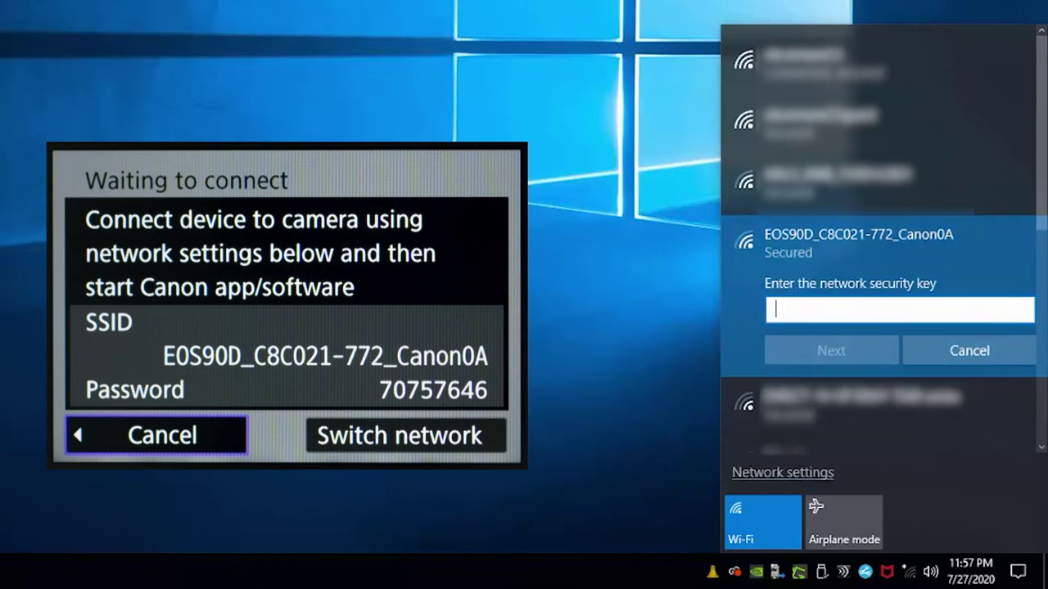
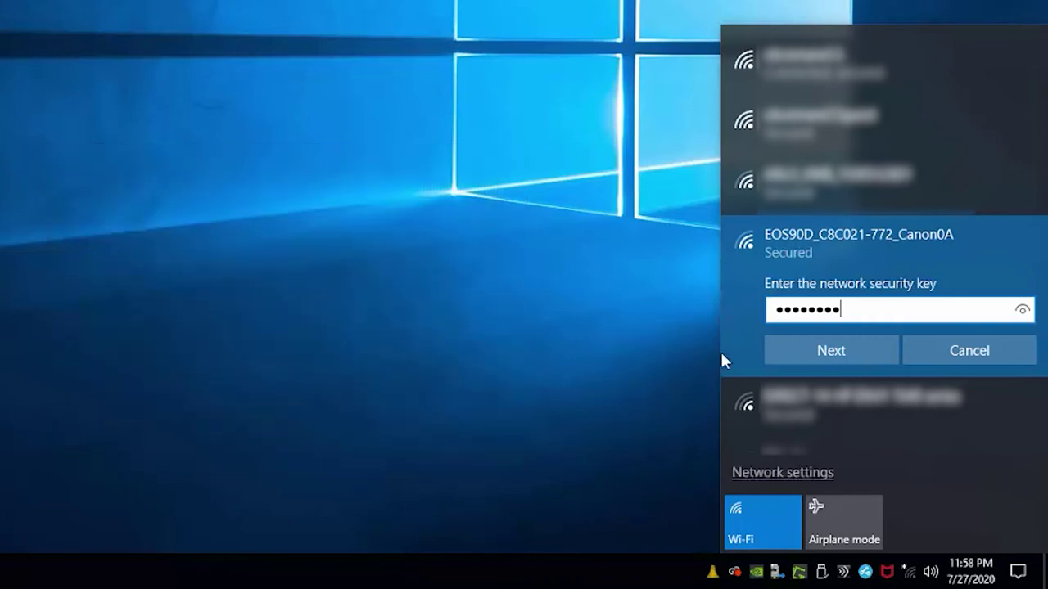
left_click(831, 351)
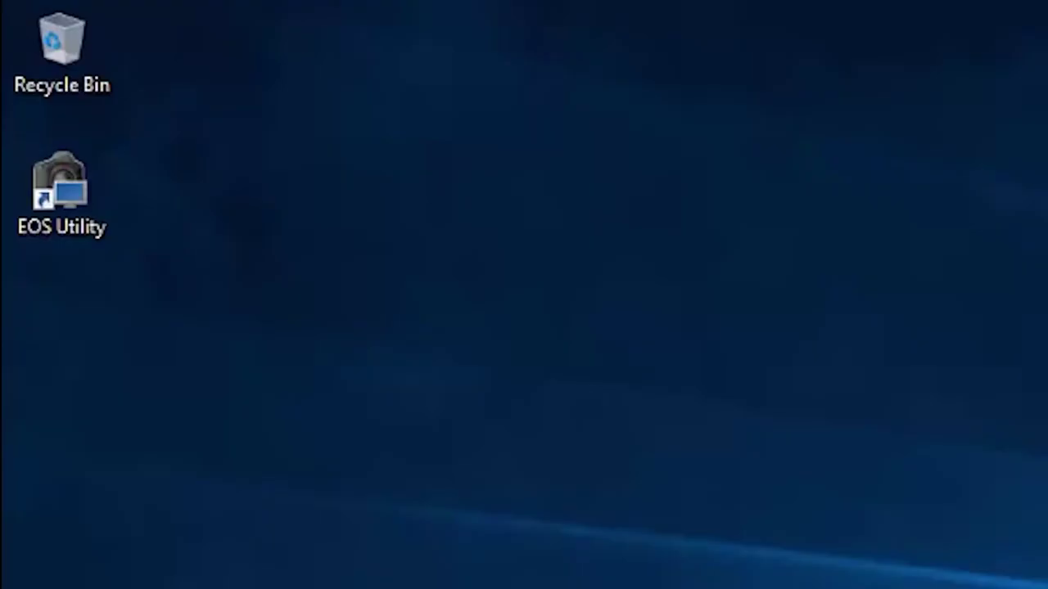
Step: Launch EOS Utility, pair over Wi-Fi/LAN allowing the firewall, and connect the Canon EOS 90D
double_click(60, 188)
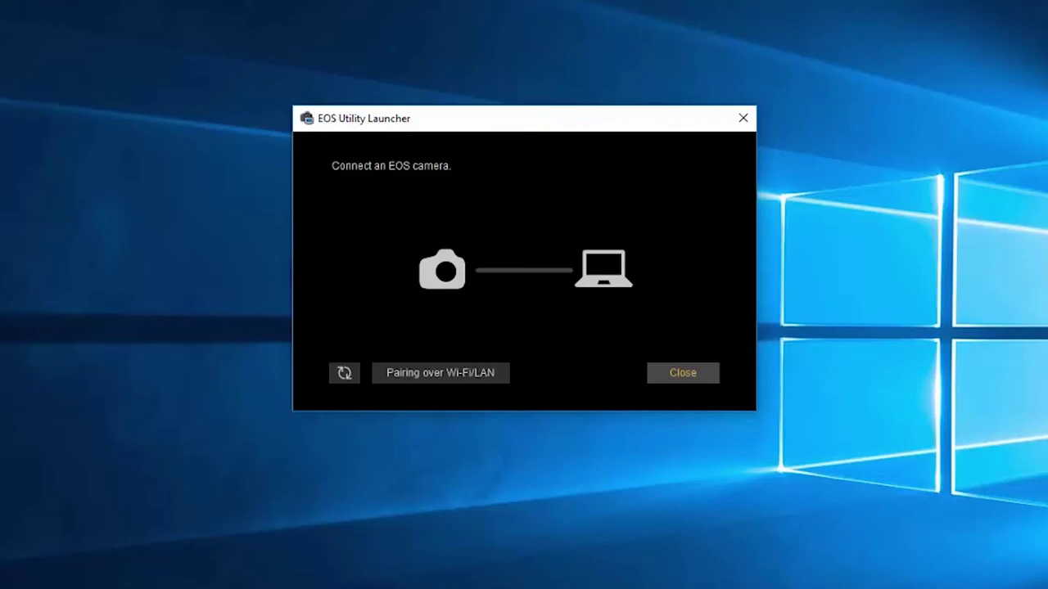
left_click(446, 375)
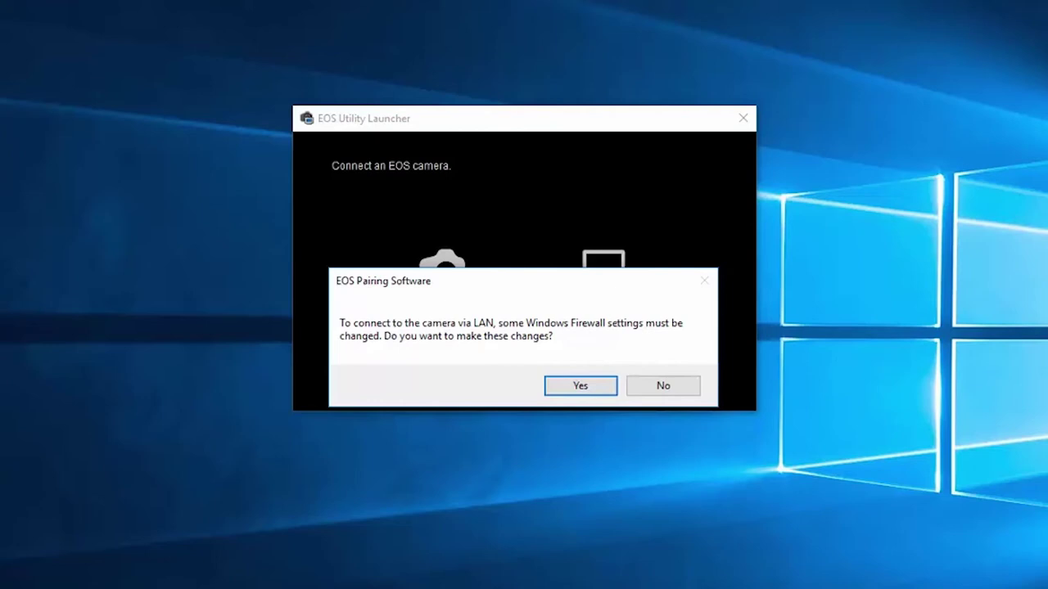
left_click(578, 385)
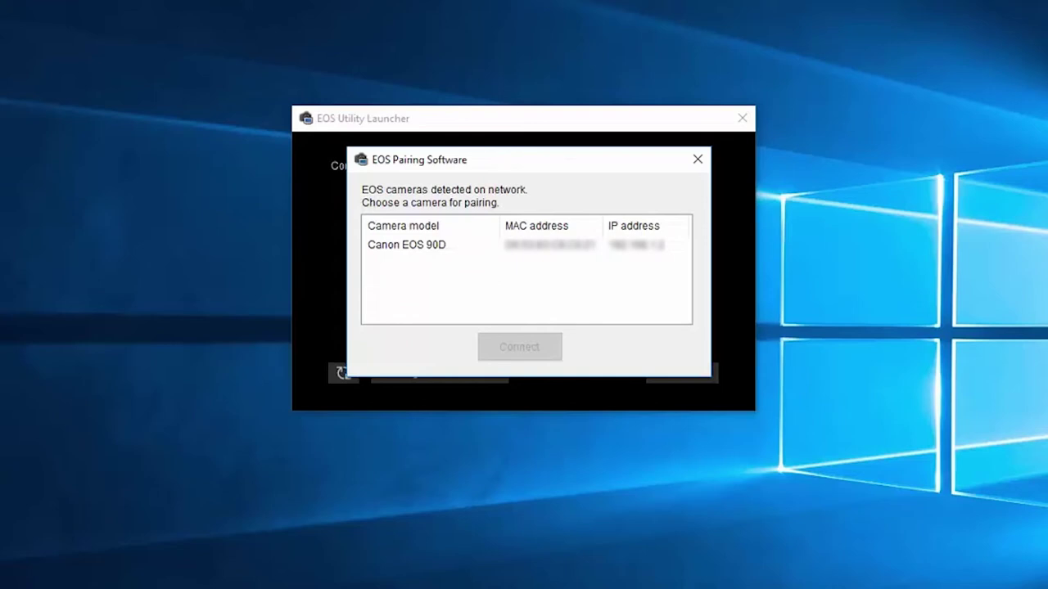
left_click(561, 246)
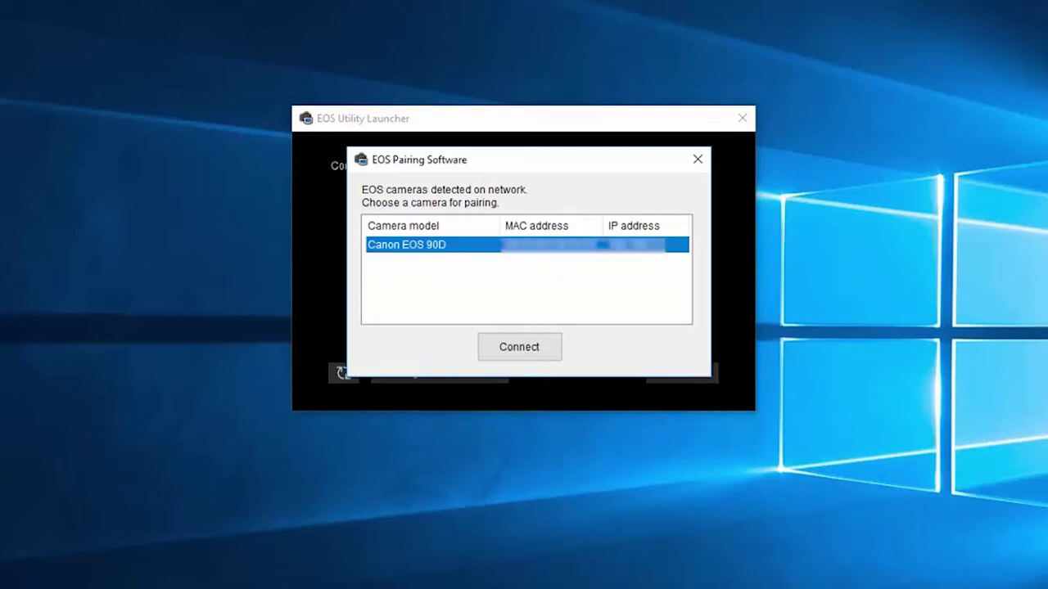
left_click(519, 346)
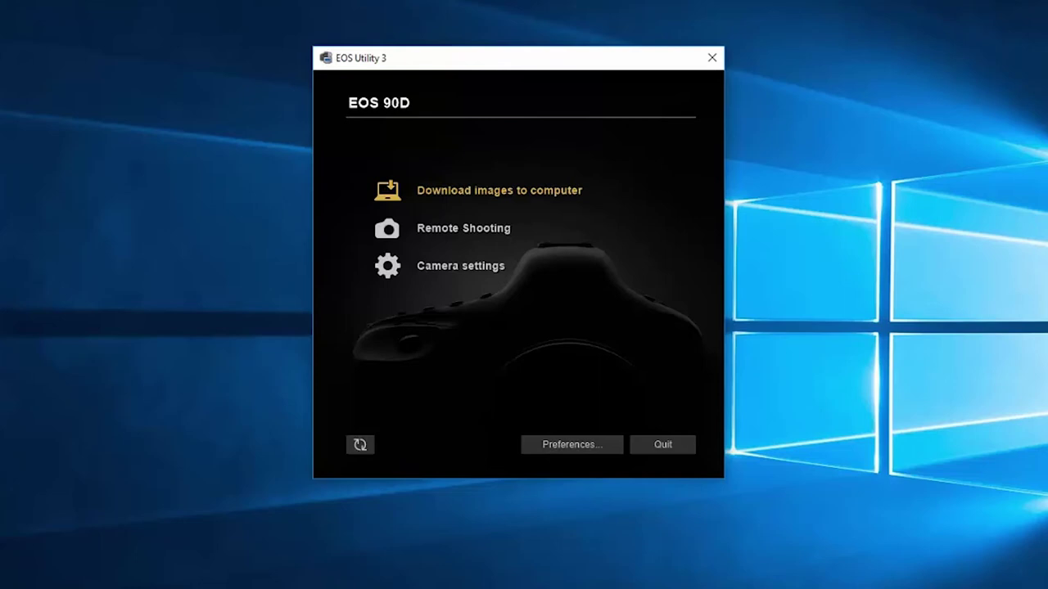
Step: Set the Preferences destination folder for downloaded images to Pictures
left_click(570, 444)
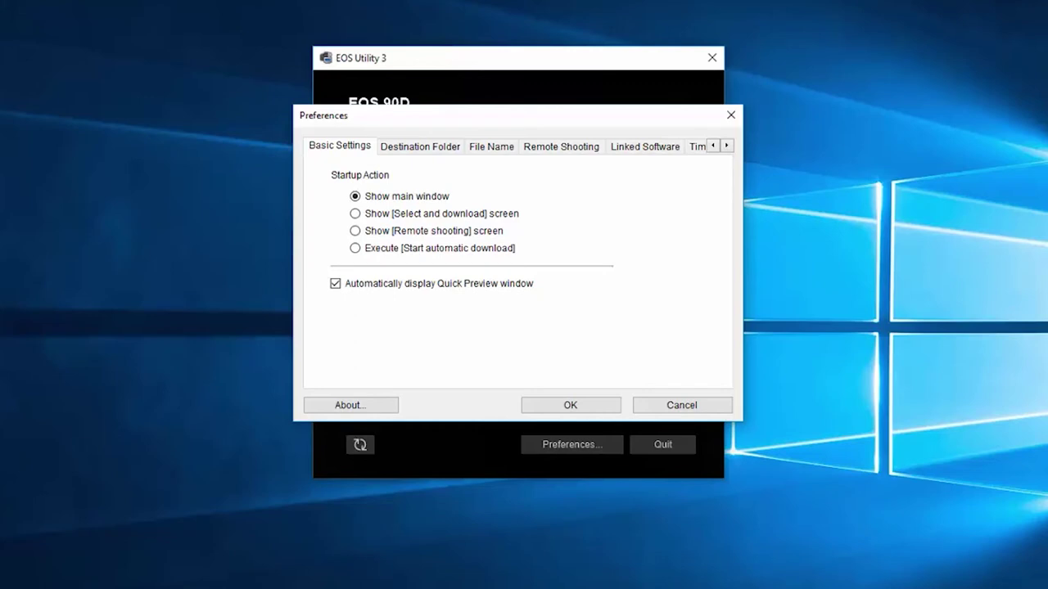
left_click(418, 139)
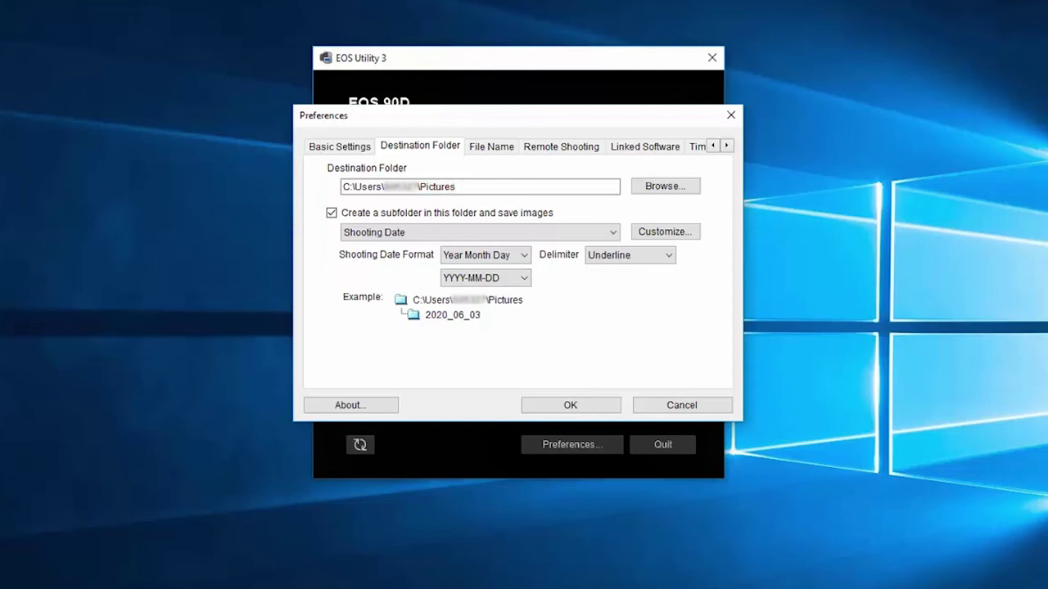
left_click(665, 186)
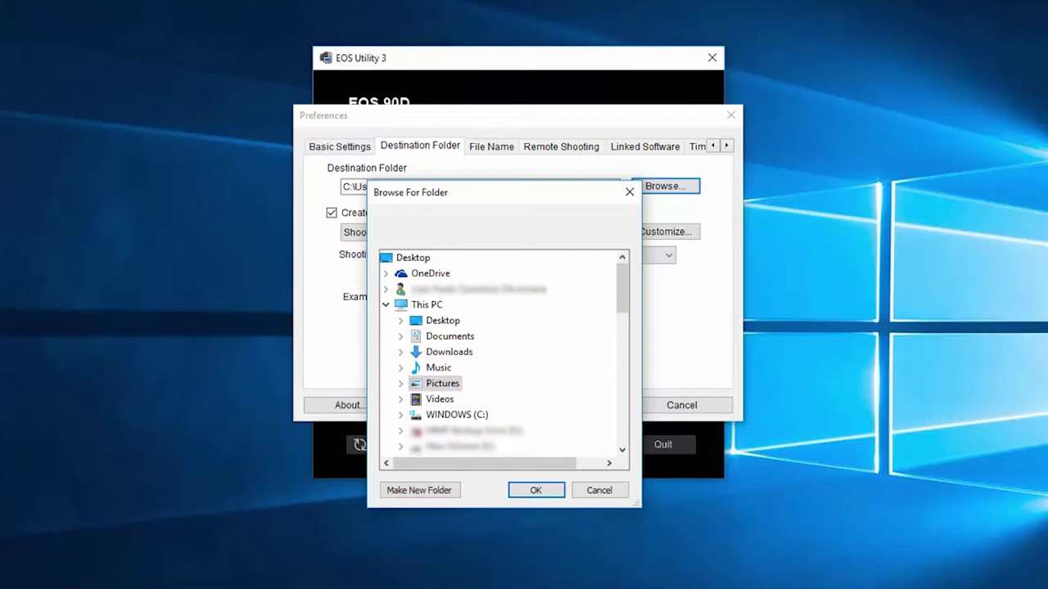
left_click(535, 489)
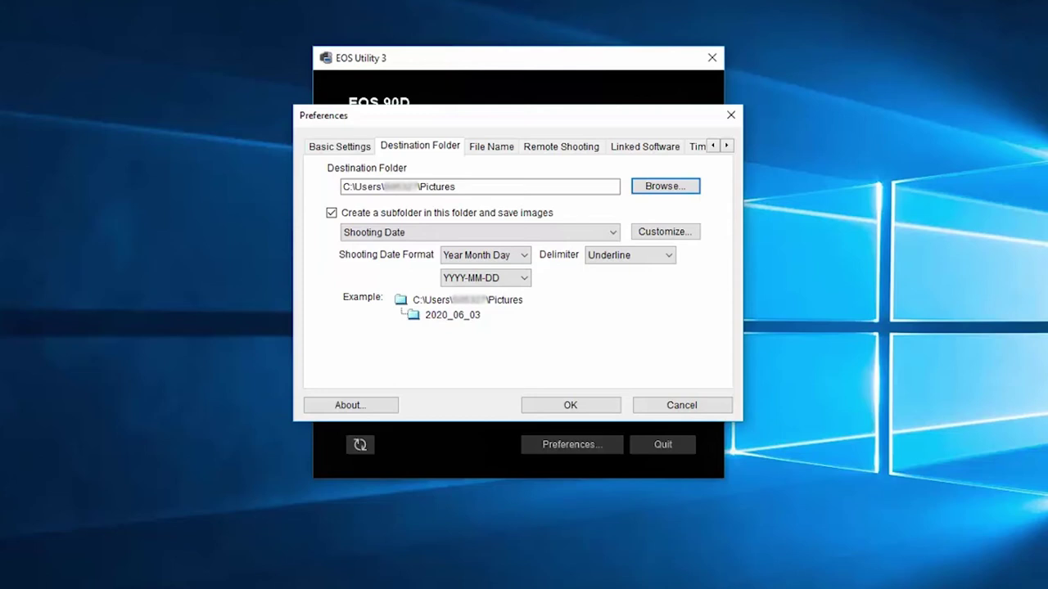
left_click(570, 405)
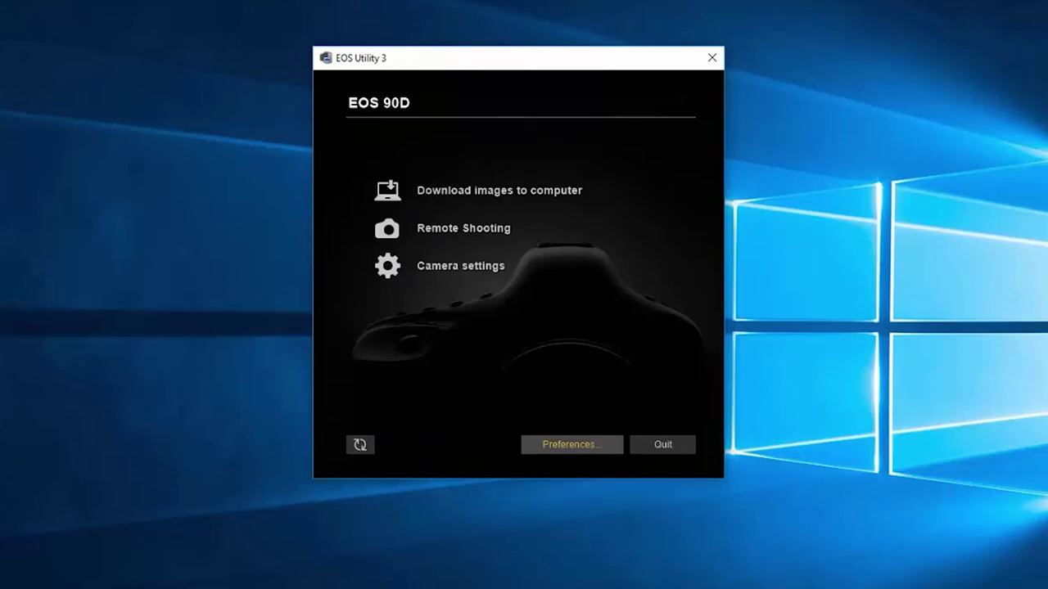
left_click(471, 189)
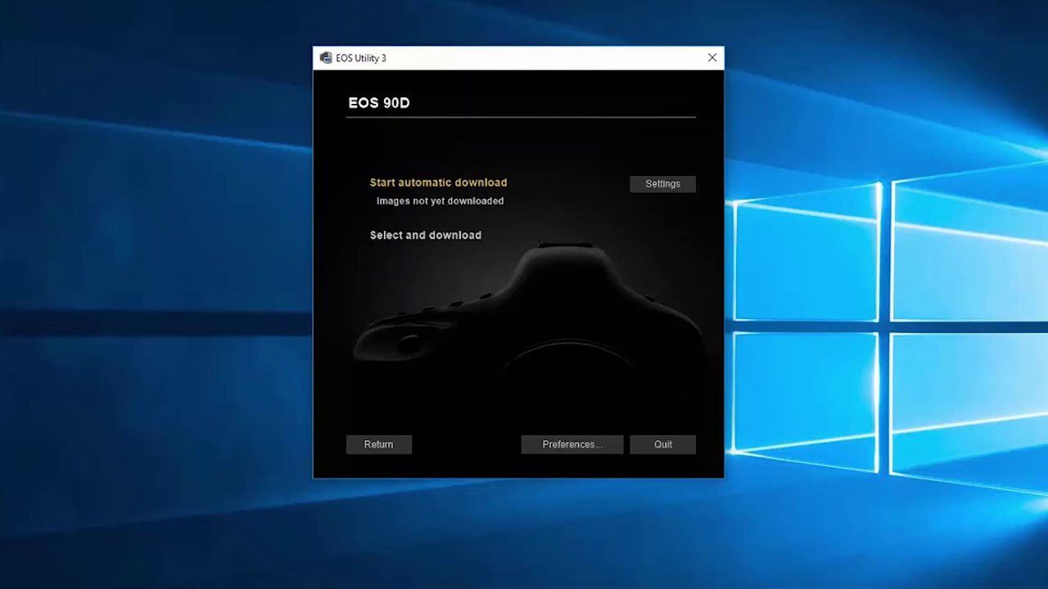
Step: Keep automatic download to images not yet downloaded, then browse the camera's photos 100-0517 and 100-0505
left_click(663, 183)
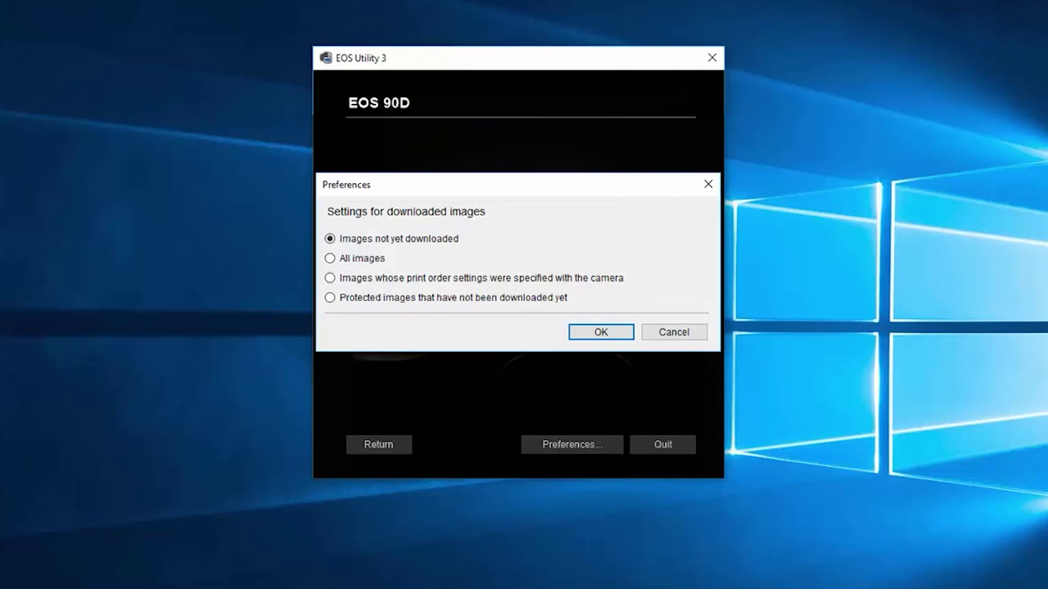
left_click(599, 332)
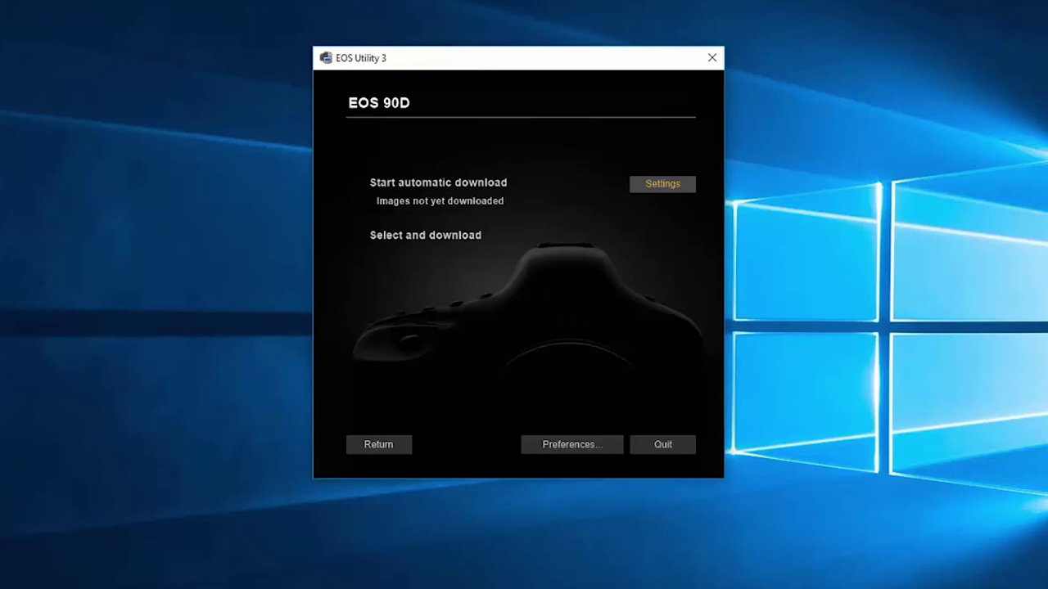
left_click(421, 234)
left_click(421, 235)
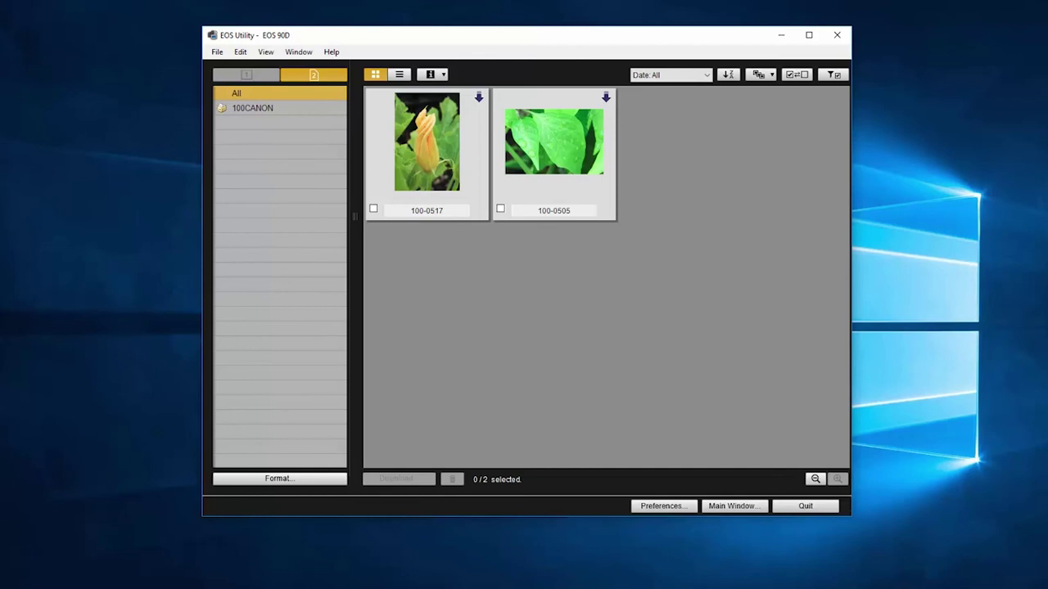
Step: Download photos 100-0517 and 100-0505 into the Pictures 2020_06_03 subfolder
left_click(373, 209)
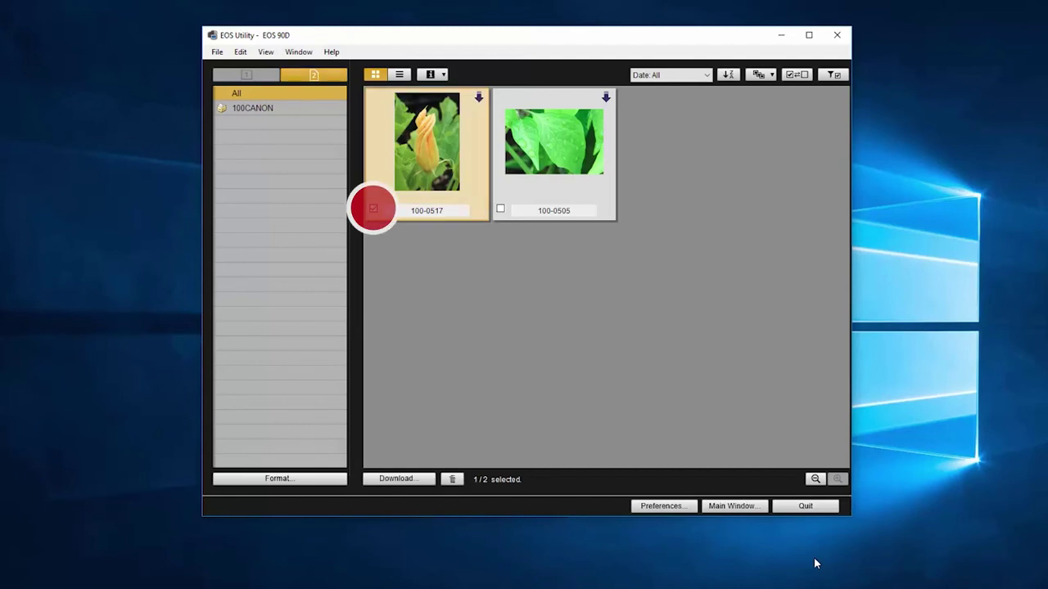
left_click(501, 208)
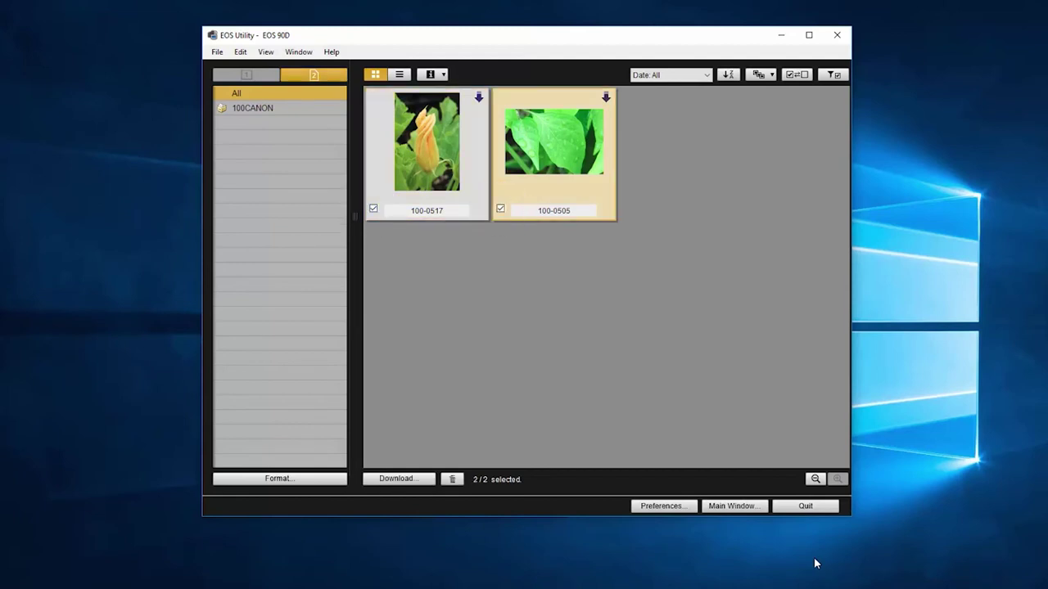
left_click(399, 479)
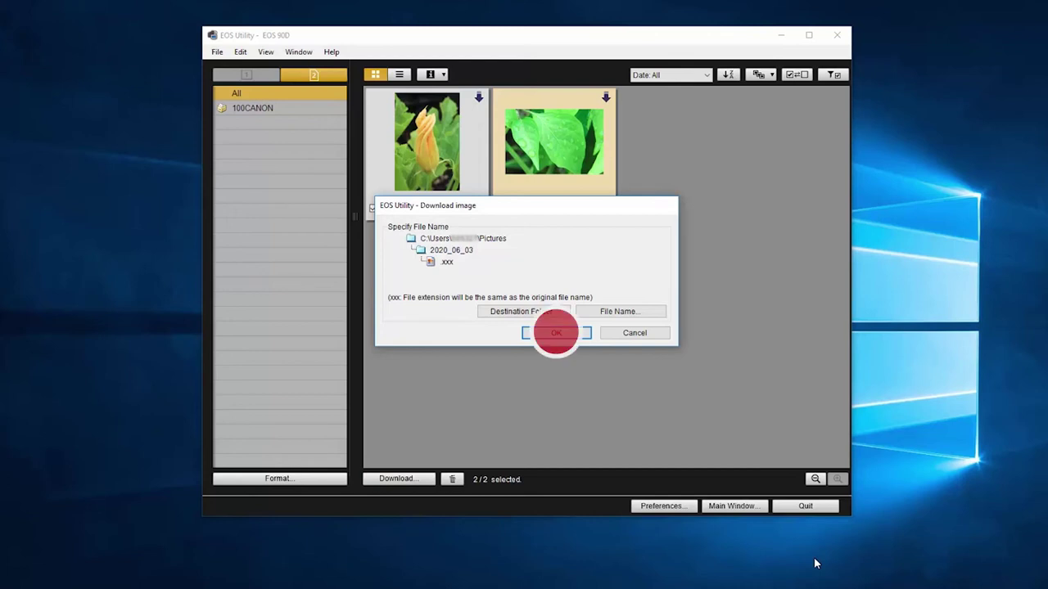
key("Return")
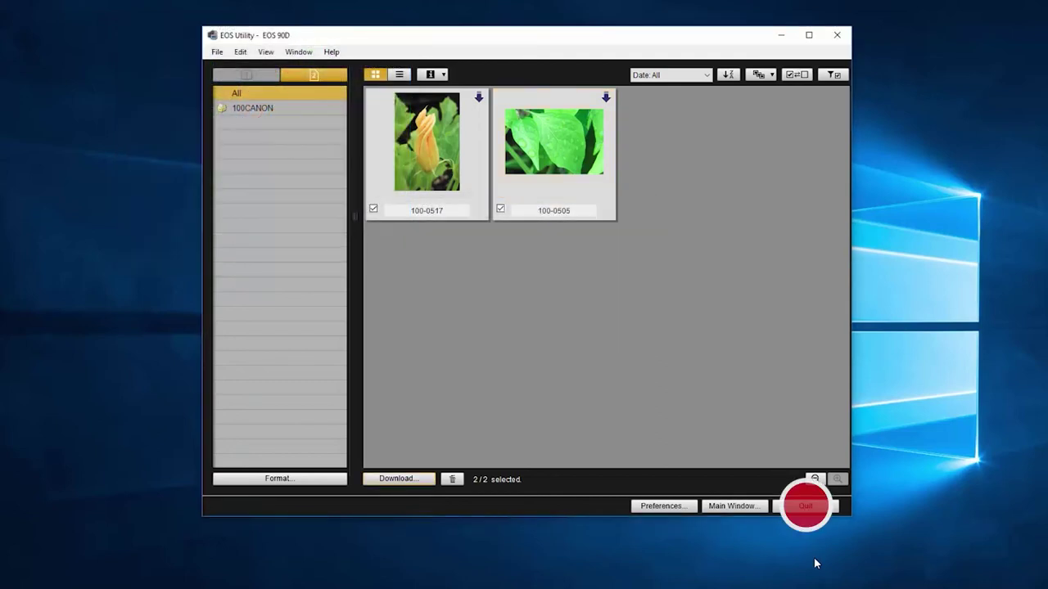
Step: Quit EOS Utility
left_click(806, 506)
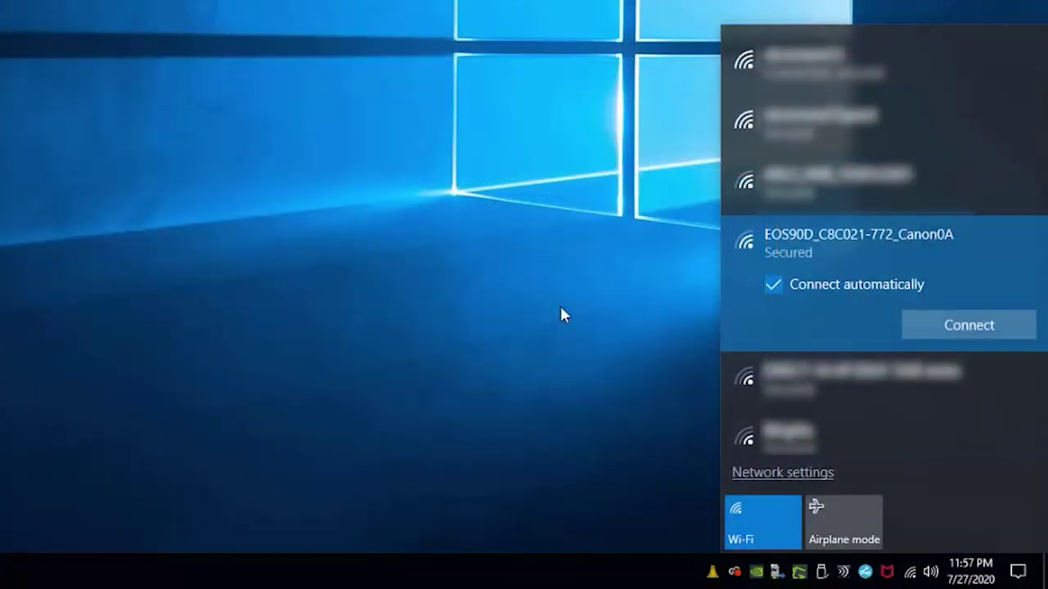
Step: Toggle Connect automatically for the EOS90D network and connect to it
left_click(773, 285)
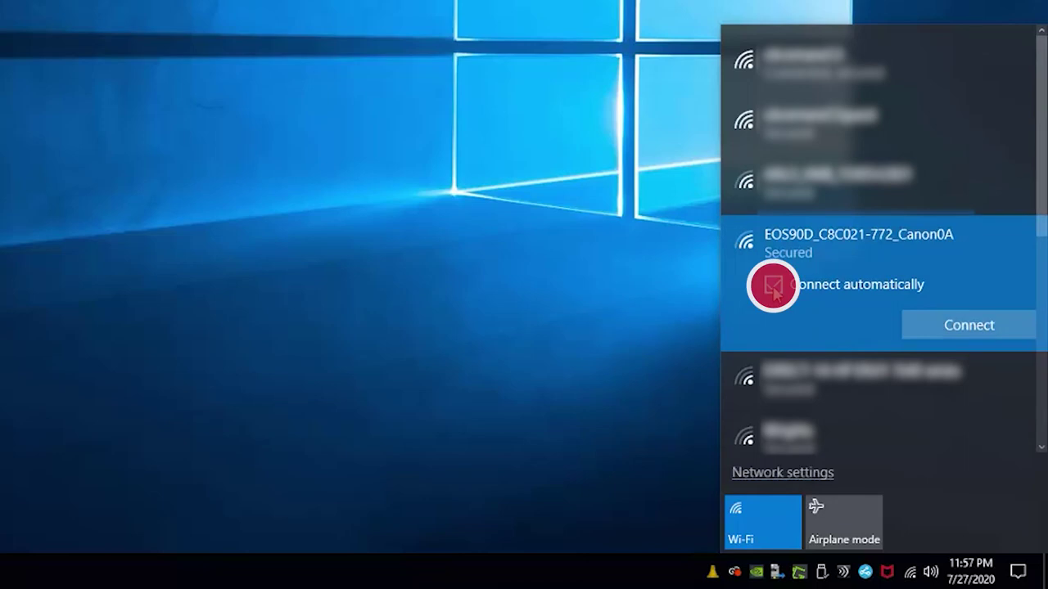
left_click(969, 325)
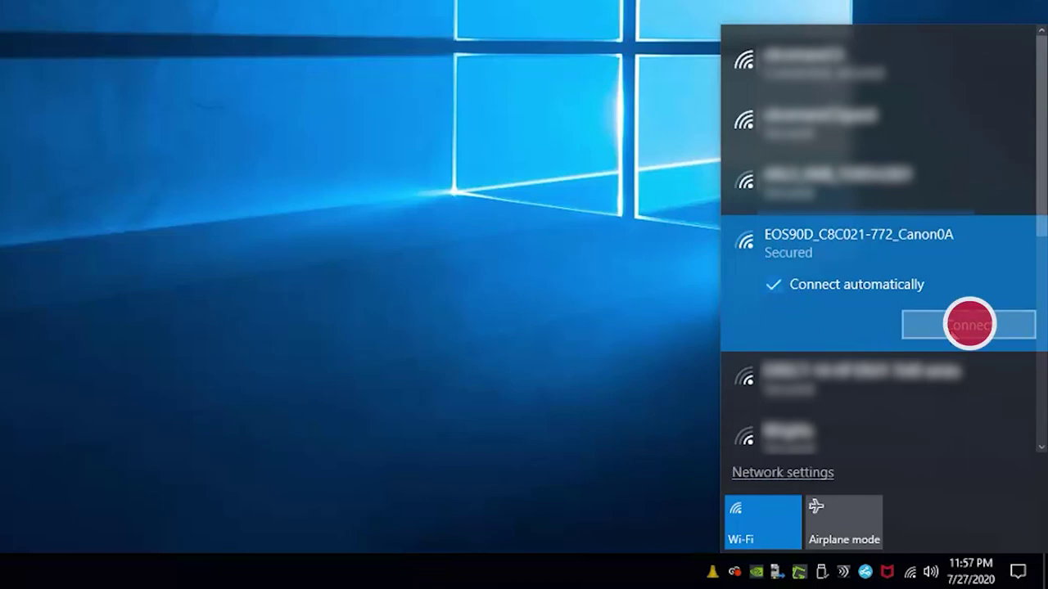